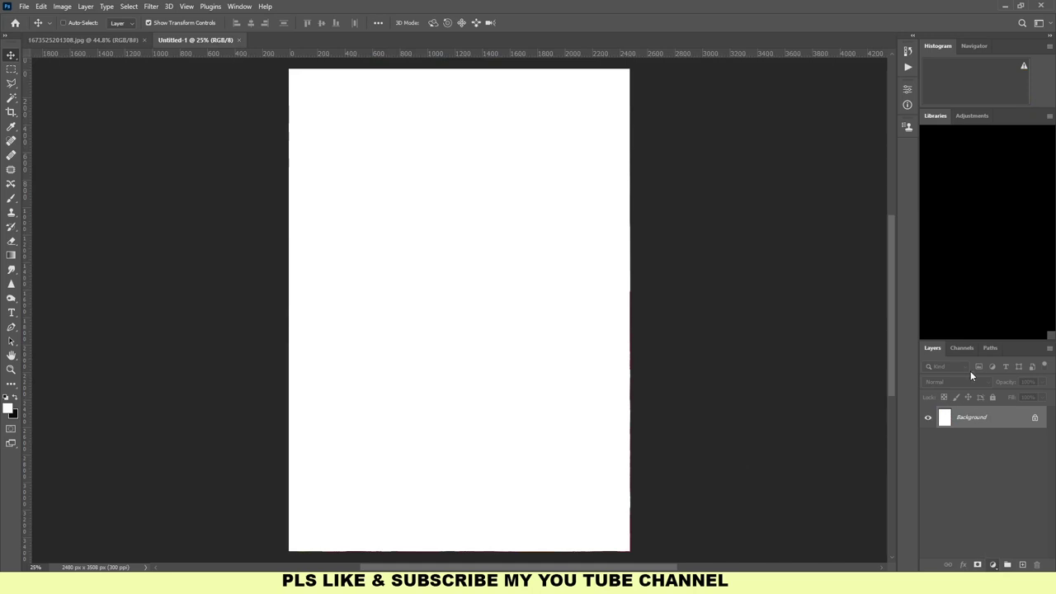
- Switch to the portrait photo document
left_click(110, 40)
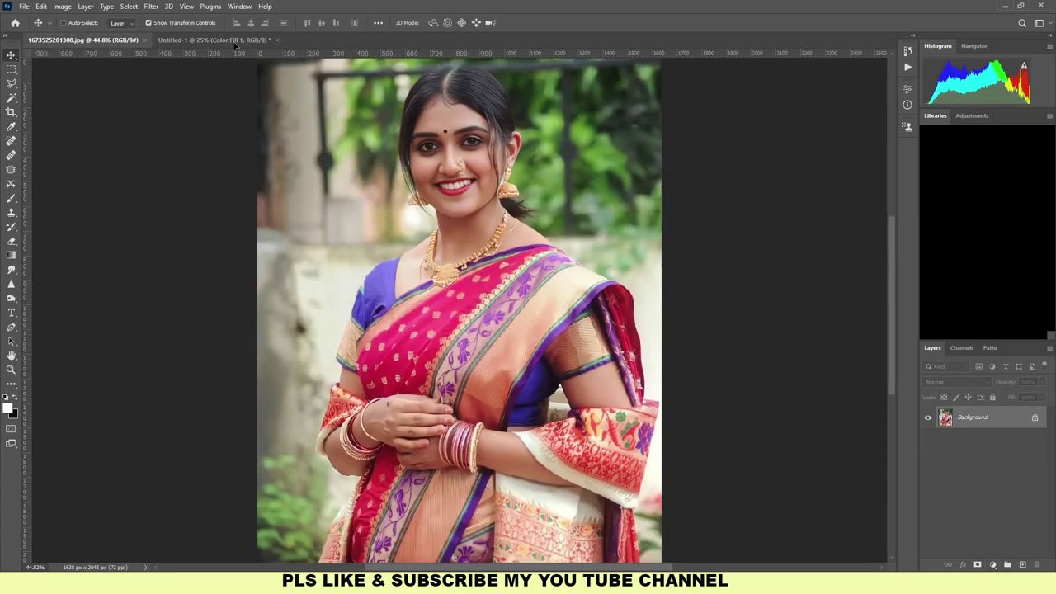
- Drag the portrait into Untitled-1 and scale it to fill the canvas
left_click_drag(238, 64, 476, 246)
left_click_drag(360, 375, 289, 482)
left_click_drag(583, 482, 632, 528)
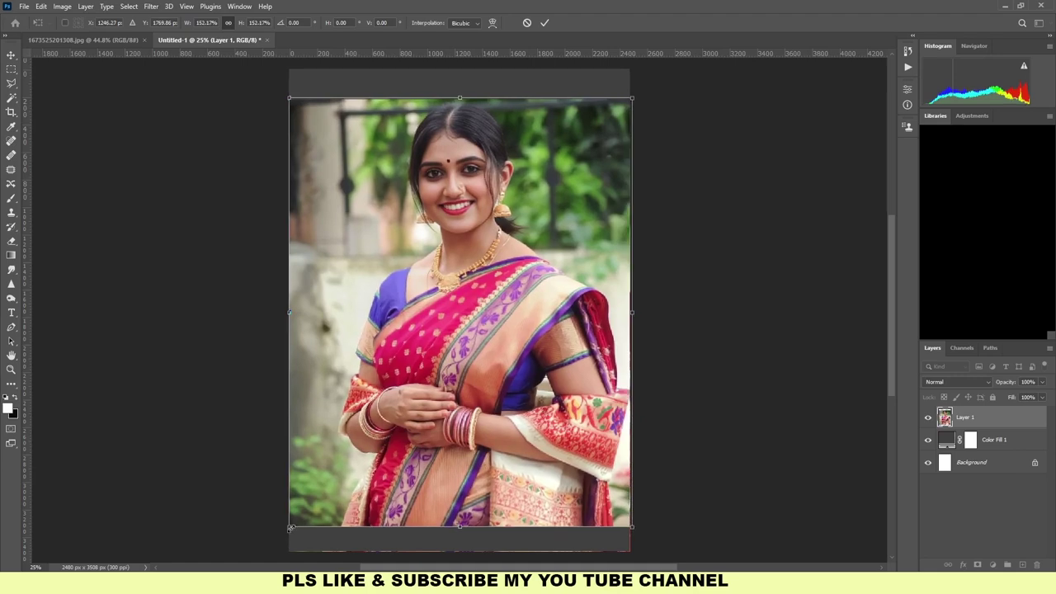
left_click_drag(290, 528, 286, 530)
key("Return")
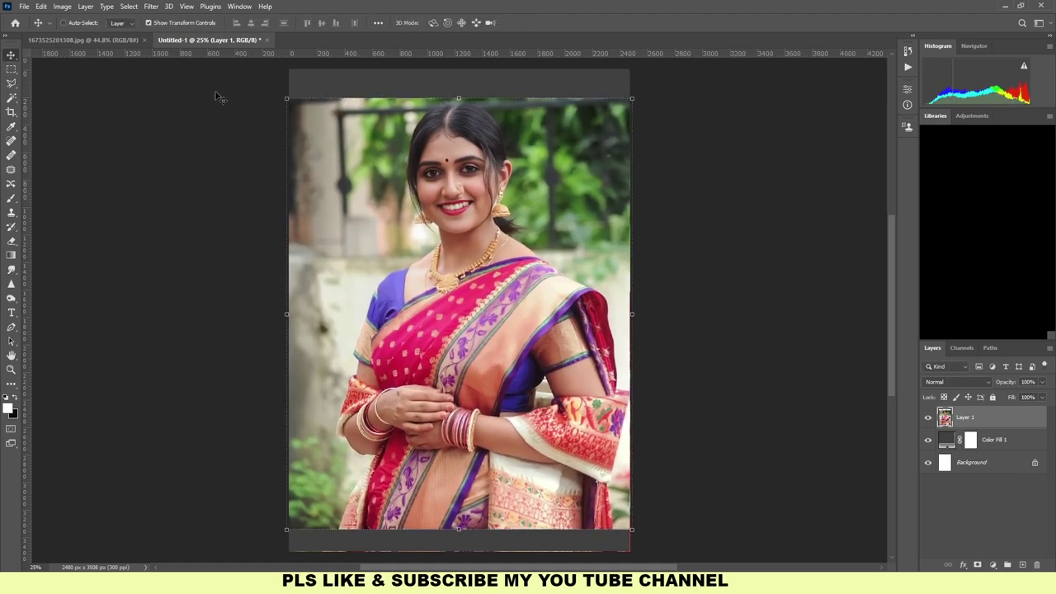
- Select the subject, refine hair with Shift Edge -17%, and output a layer mask
left_click(11, 98)
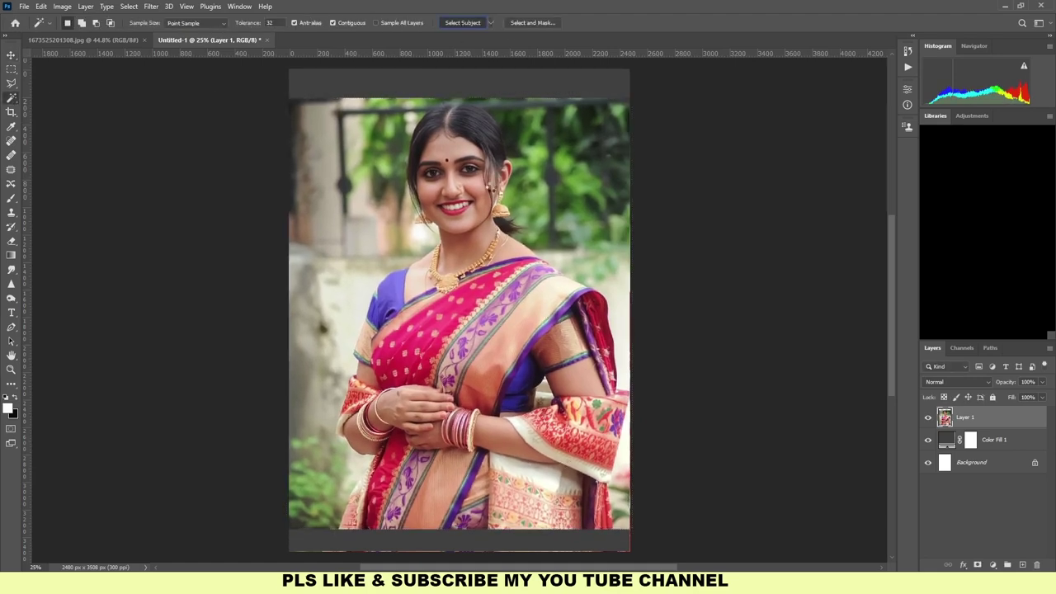
left_click(463, 22)
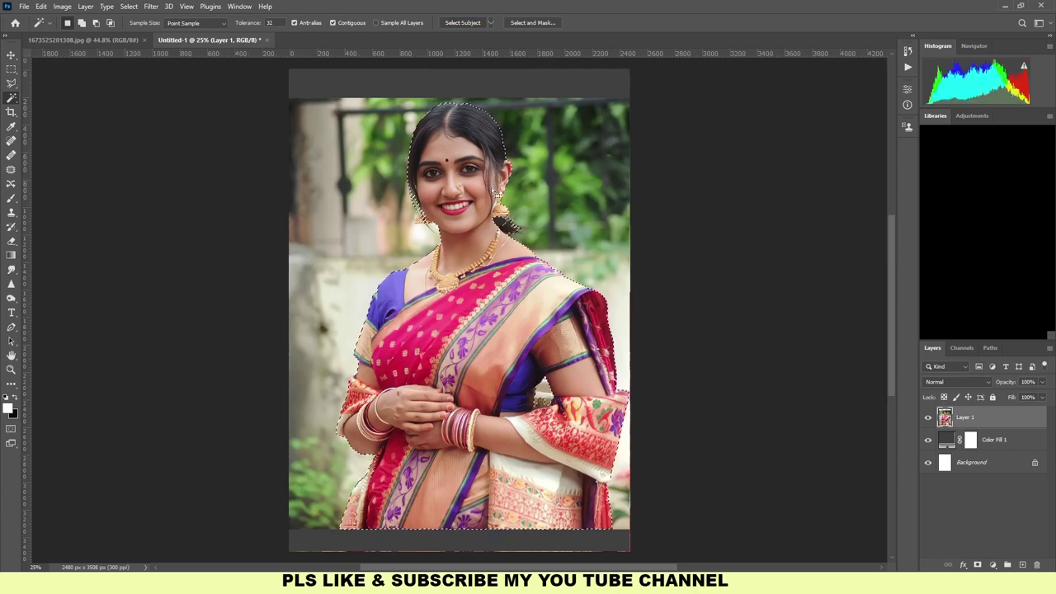
left_click(525, 22)
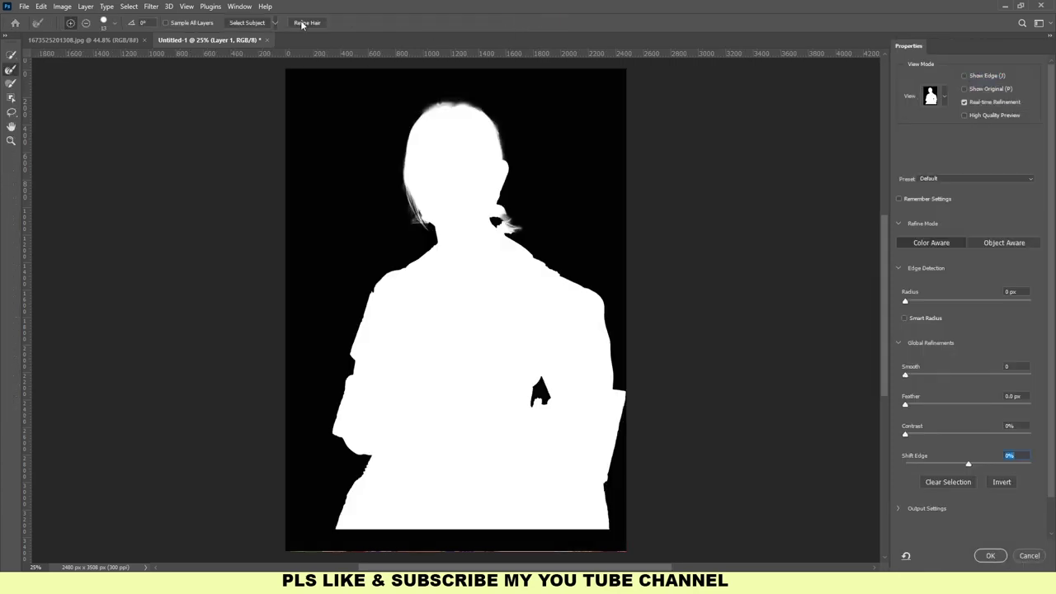
left_click(300, 23)
left_click_drag(968, 467, 960, 465)
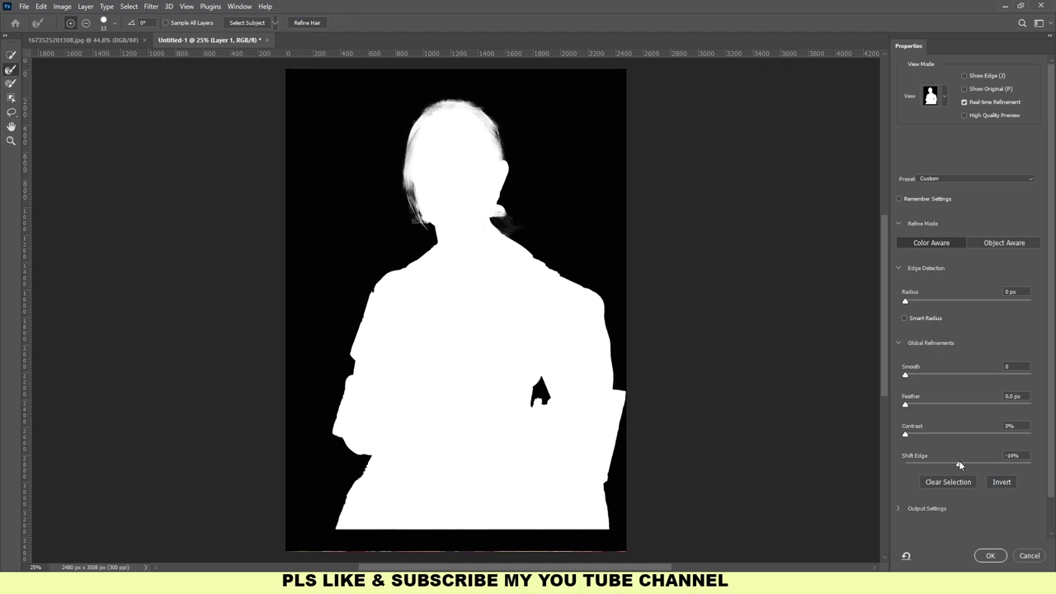
left_click(990, 557)
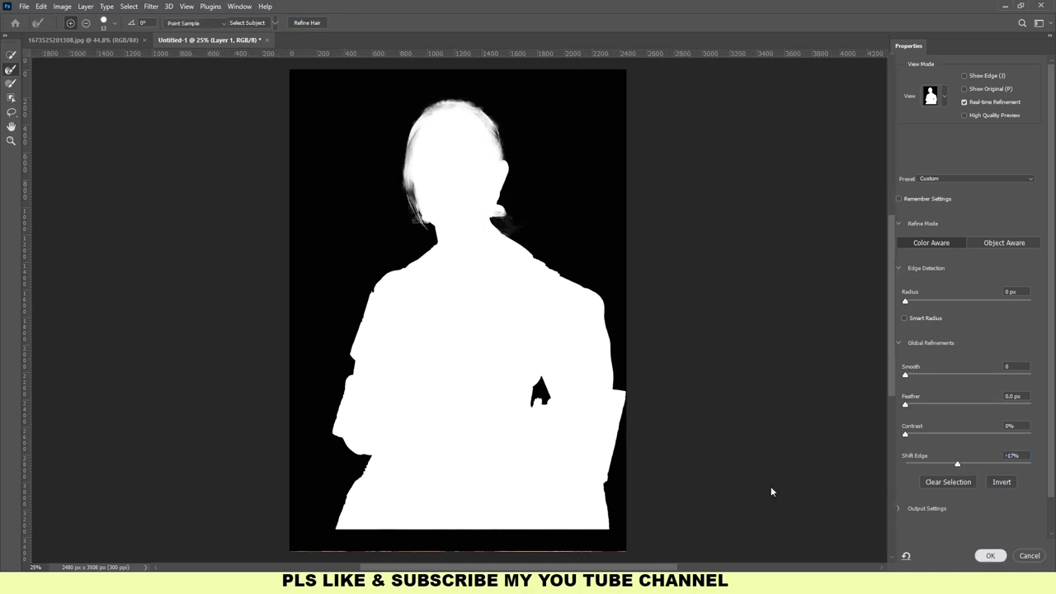
scroll(445, 221, "up", 3)
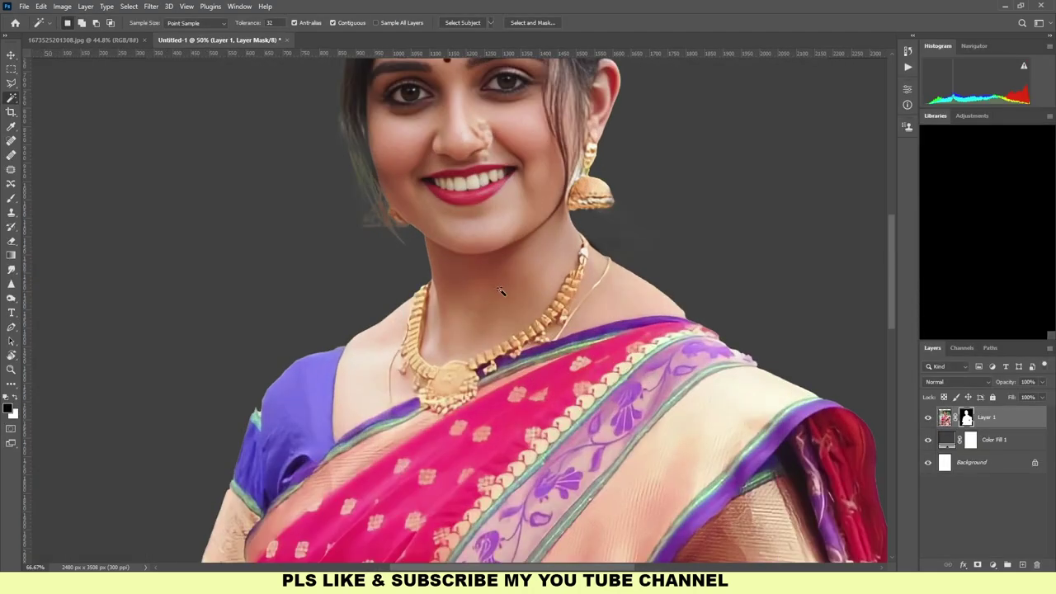
- Paint along the shoulder edges on the layer mask to clean them up
scroll(276, 384, "up", 1)
left_click(12, 198)
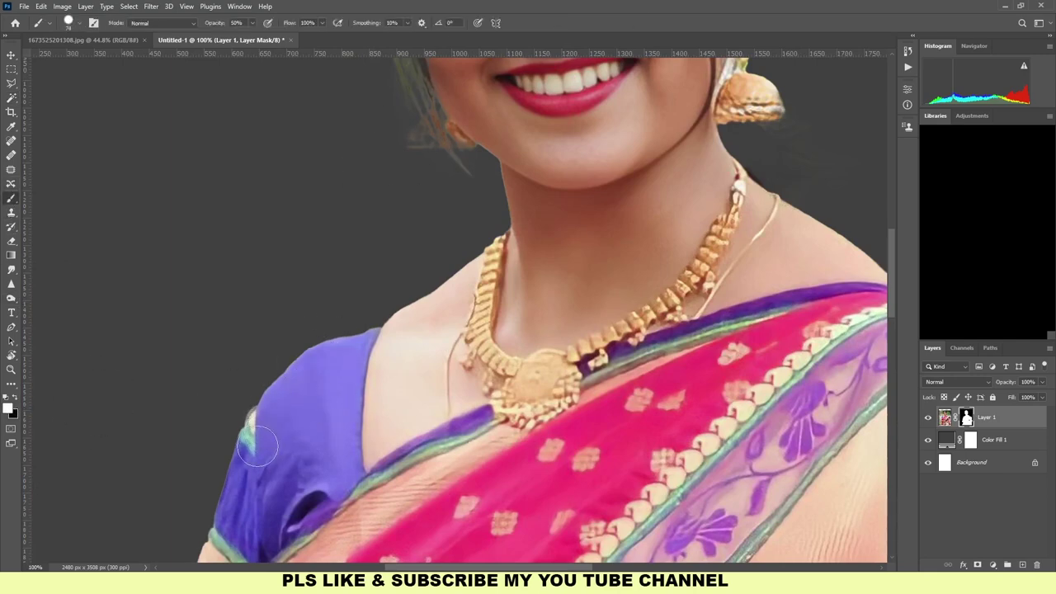
scroll(281, 413, "down", 3)
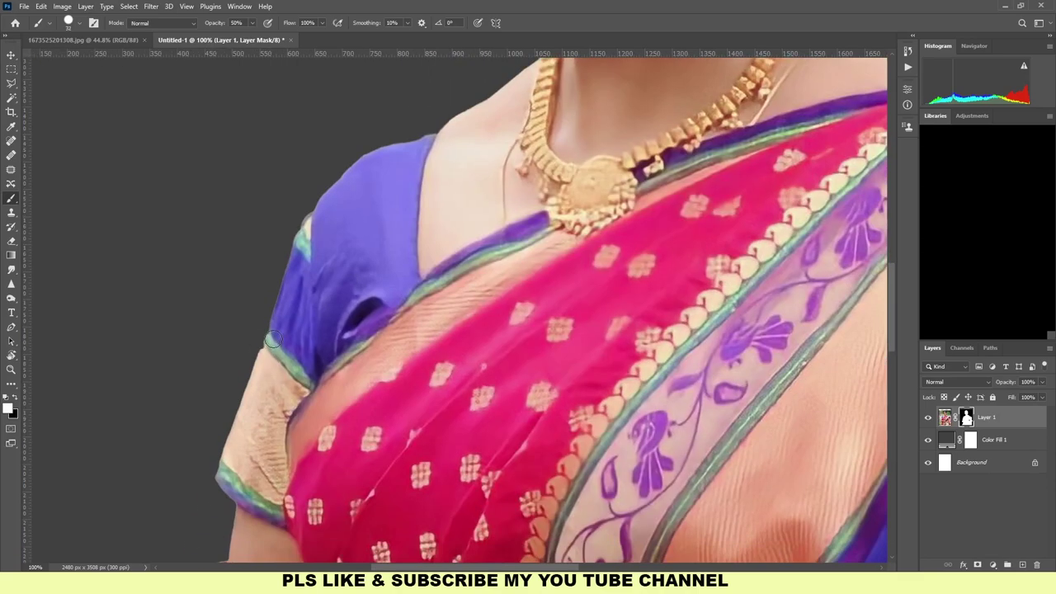
scroll(313, 301, "down", 5)
scroll(259, 313, "right", 5)
scroll(478, 332, "up", 5)
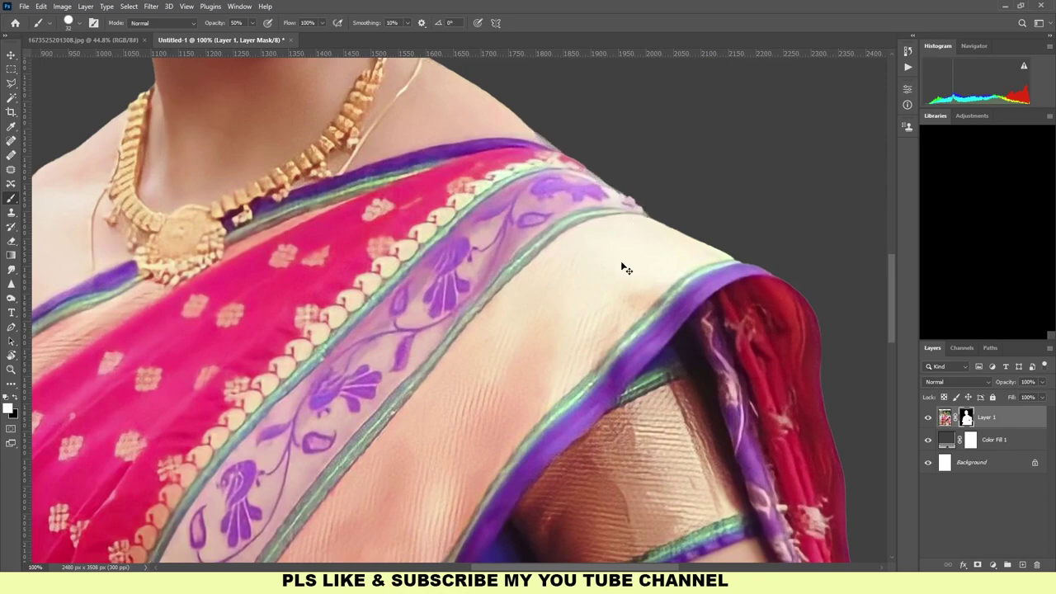
key("ctrl+0")
scroll(511, 204, "up", 3)
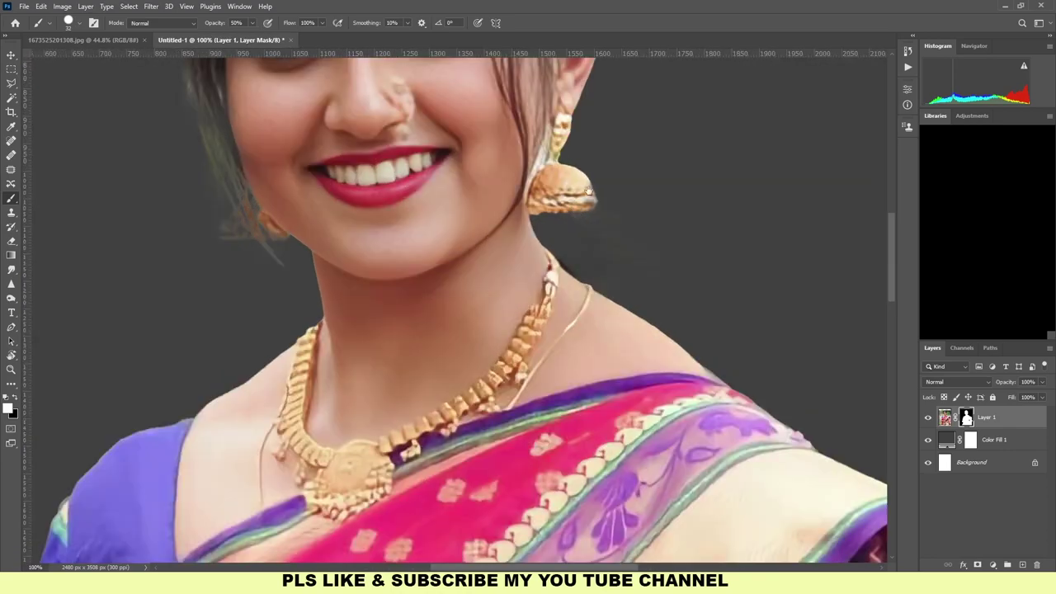
scroll(510, 205, "up", 2)
- Lasso the gap between neck and earring and paint it black on the mask
key("l")
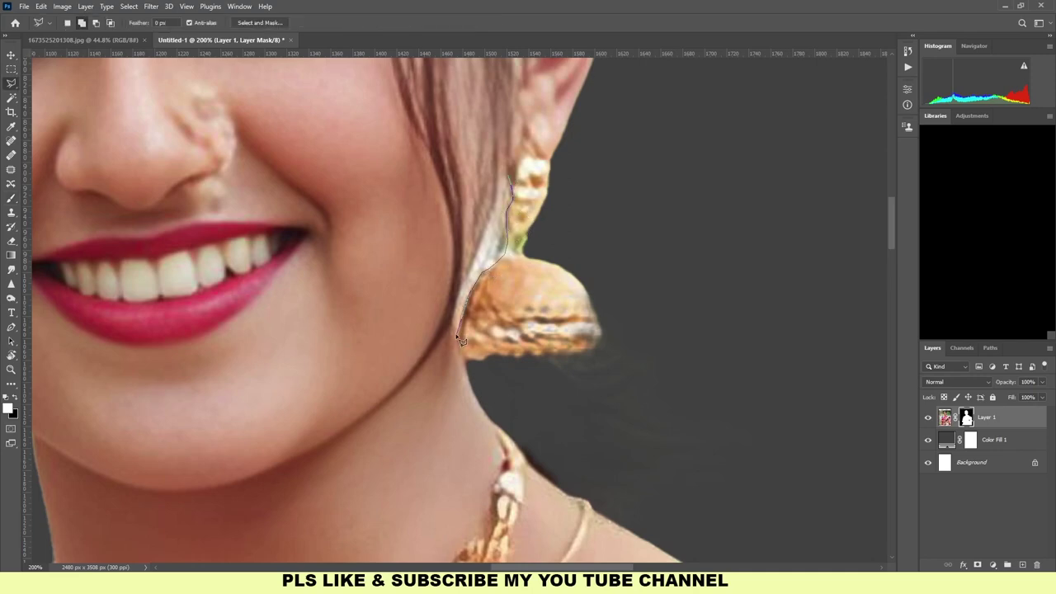
left_click(509, 186)
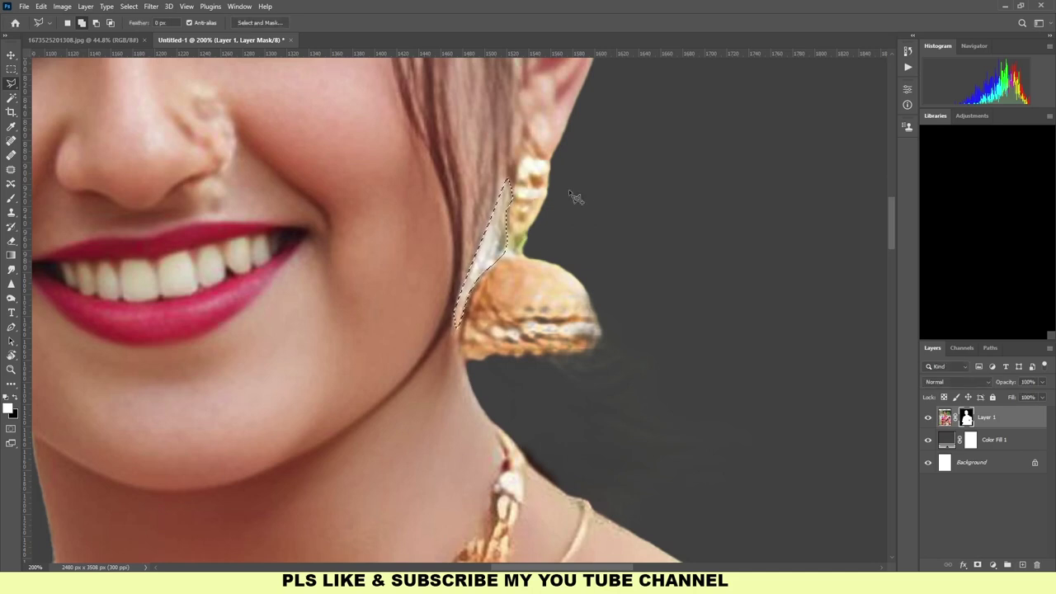
key("b")
key("x")
mouse_move(474, 272)
left_mouse_down()
mouse_move(499, 252)
mouse_move(495, 237)
mouse_move(464, 305)
mouse_move(487, 247)
mouse_move(509, 279)
left_mouse_up()
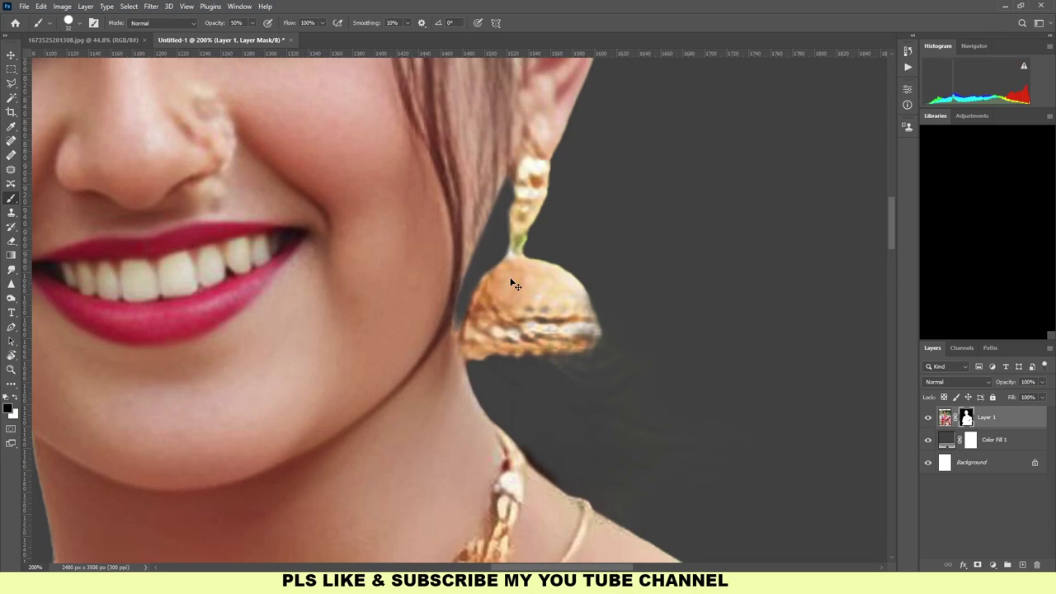
key("ctrl+0")
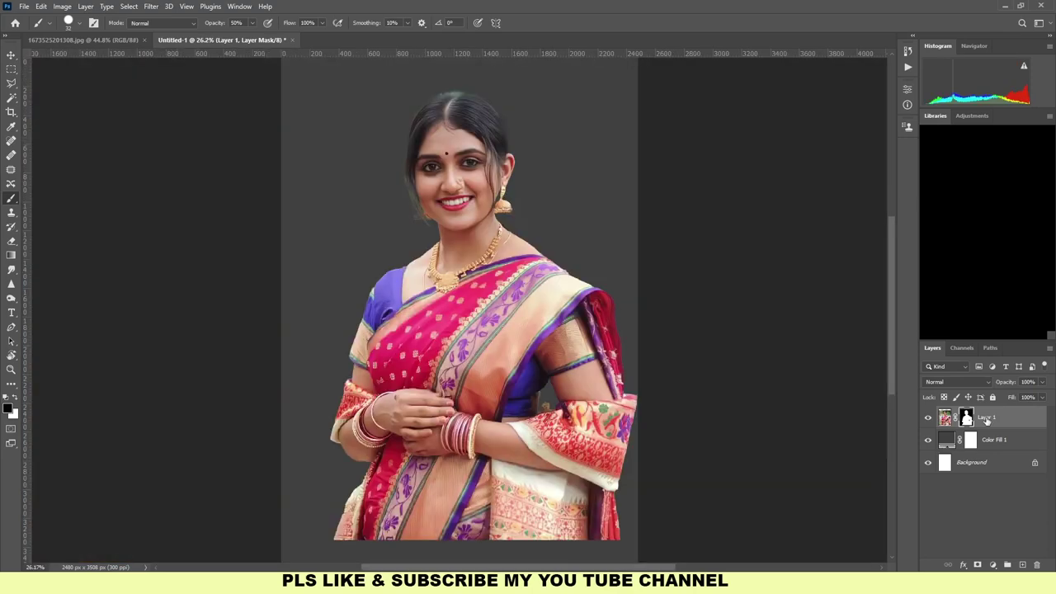
- Duplicate the cut-out layer as Layer 1 copy
key("ctrl+j")
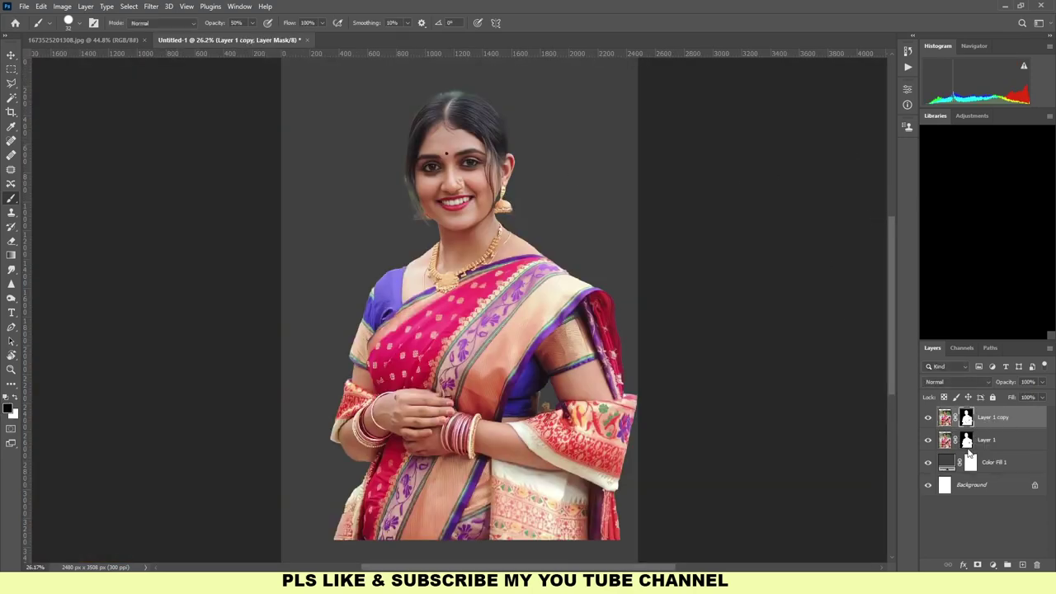
key("ctrl+plus")
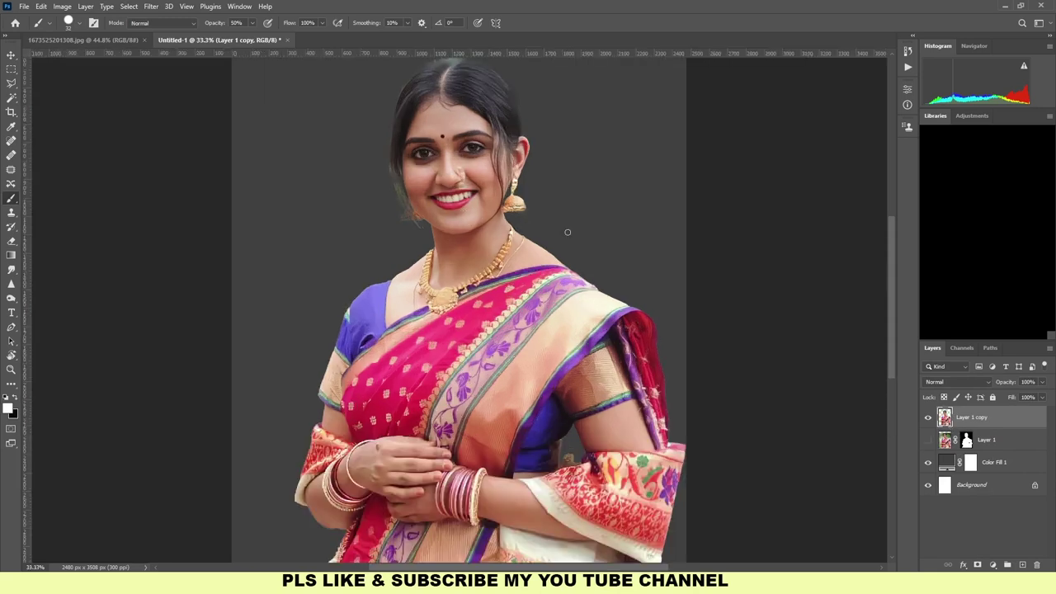
key("l")
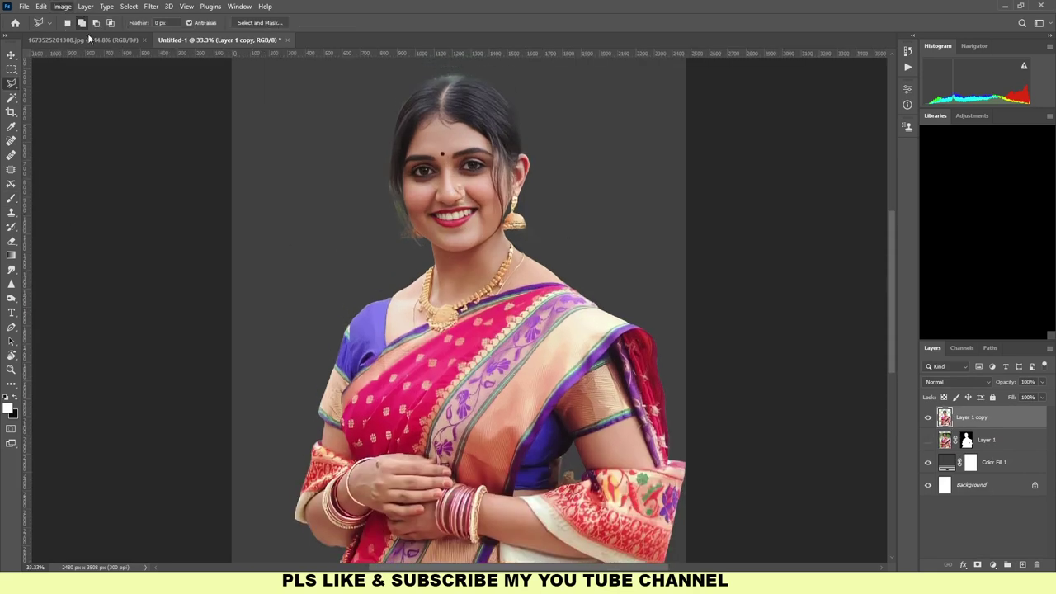
key("i")
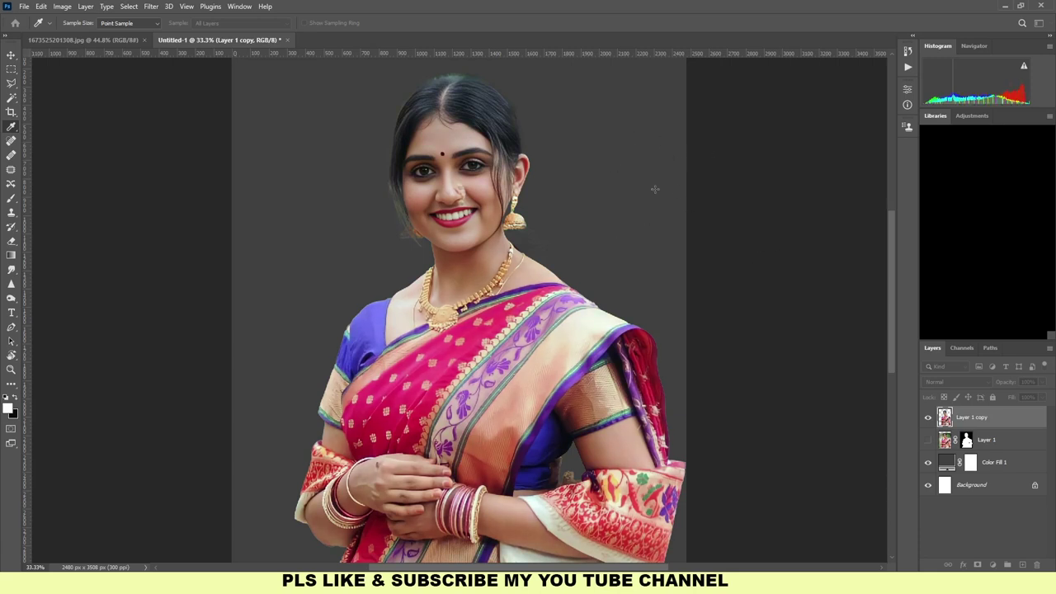
key("l")
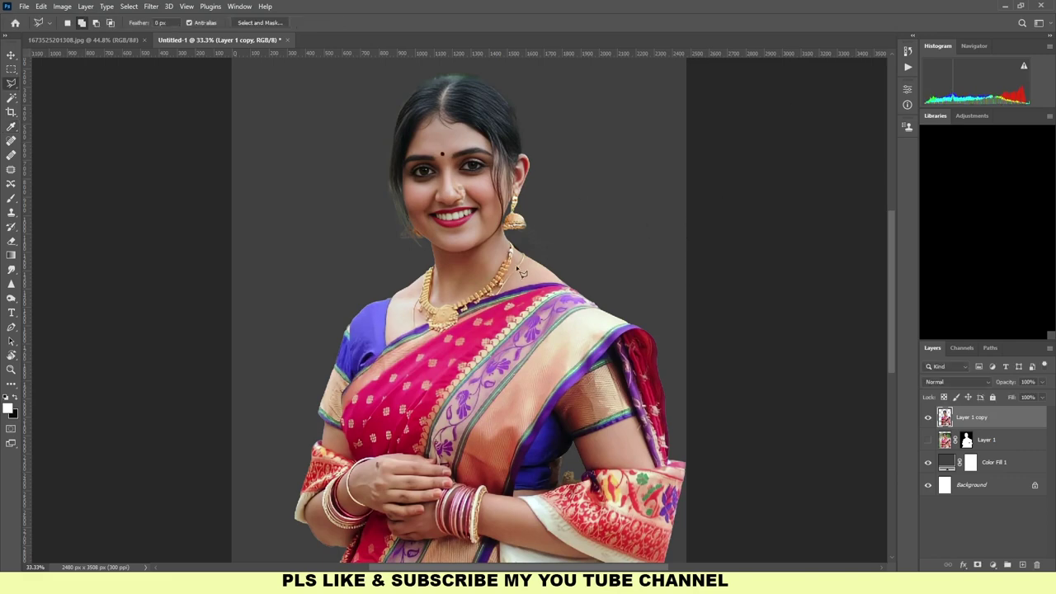
- Zoom in on the face and pick the Smudge tool
key("ctrl+plus")
scroll(470, 243, "up", 2)
scroll(466, 243, "down", 2)
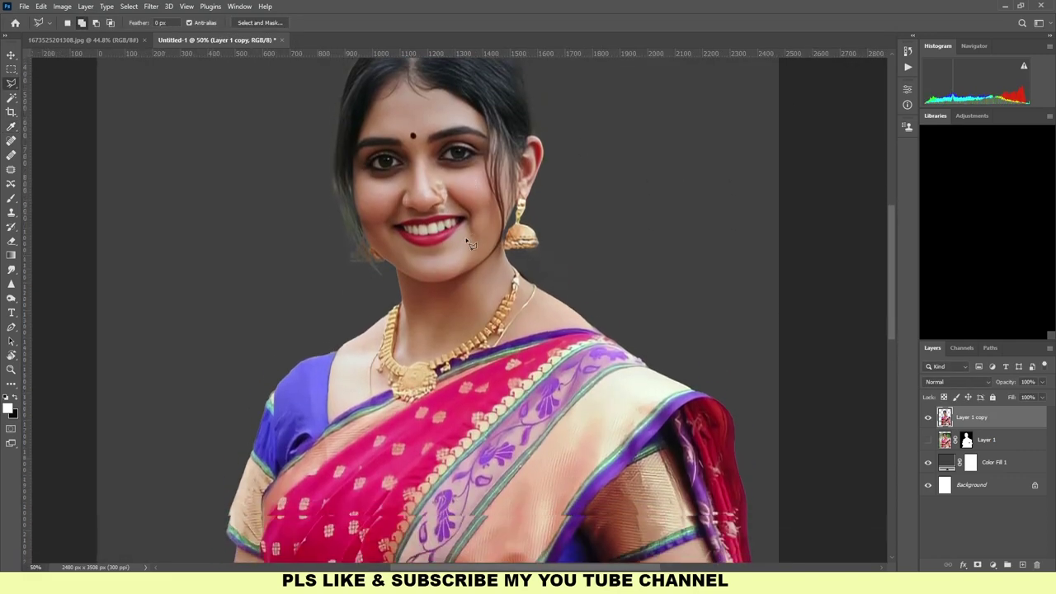
scroll(466, 243, "up", 2)
key("ctrl+plus")
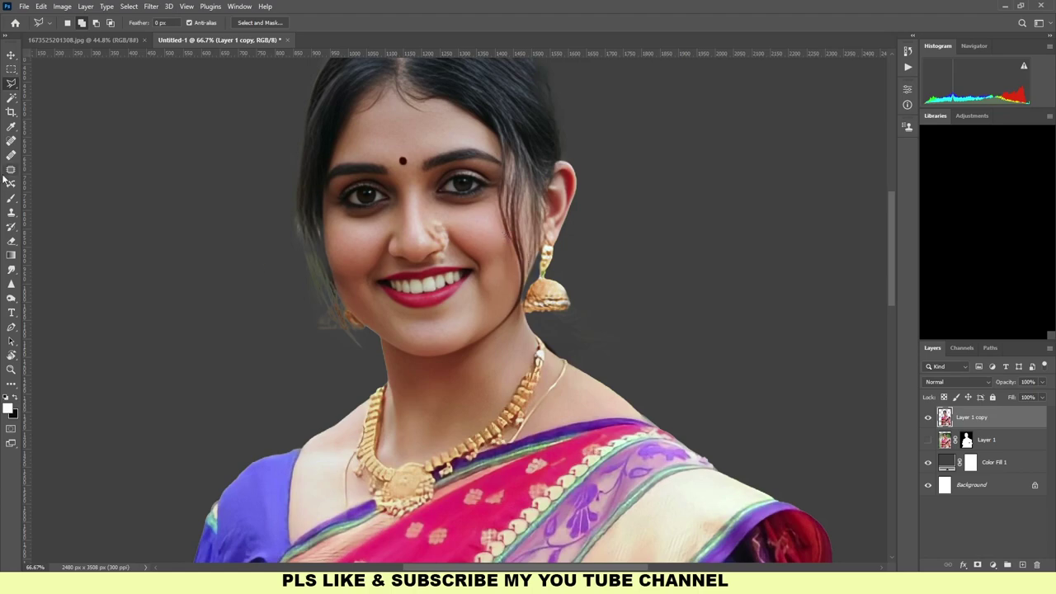
left_click(11, 242)
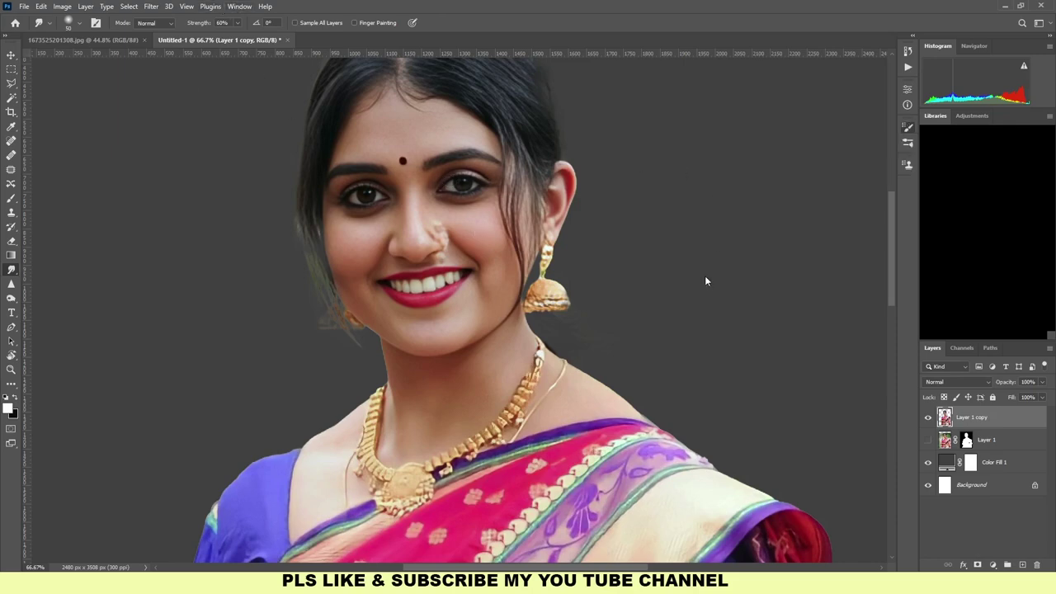
- Enlarge the Smudge brush and smooth the skin on the chin
scroll(387, 240, "up", 2)
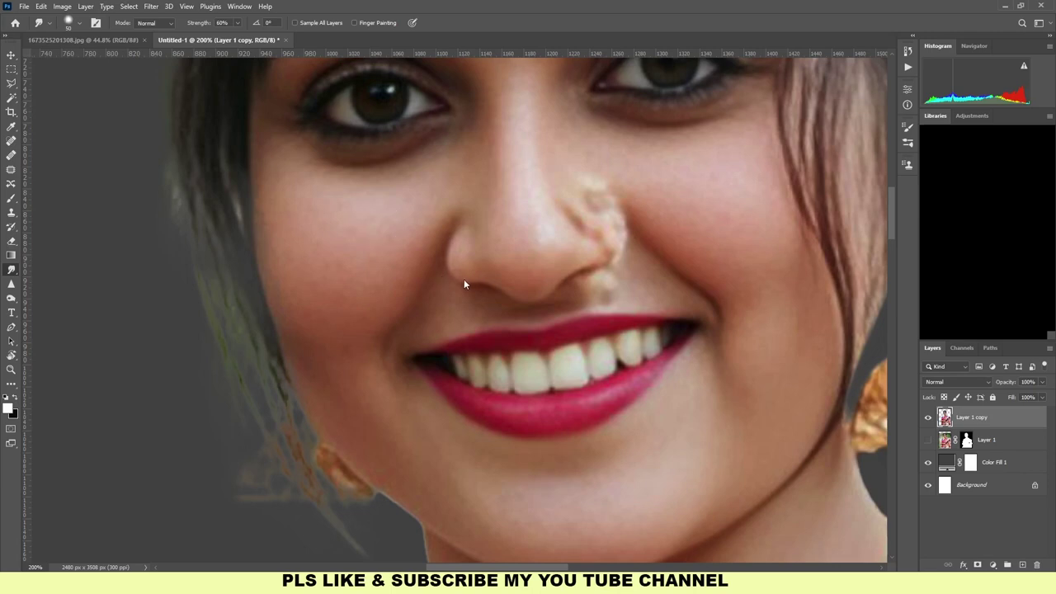
scroll(388, 221, "up", 2)
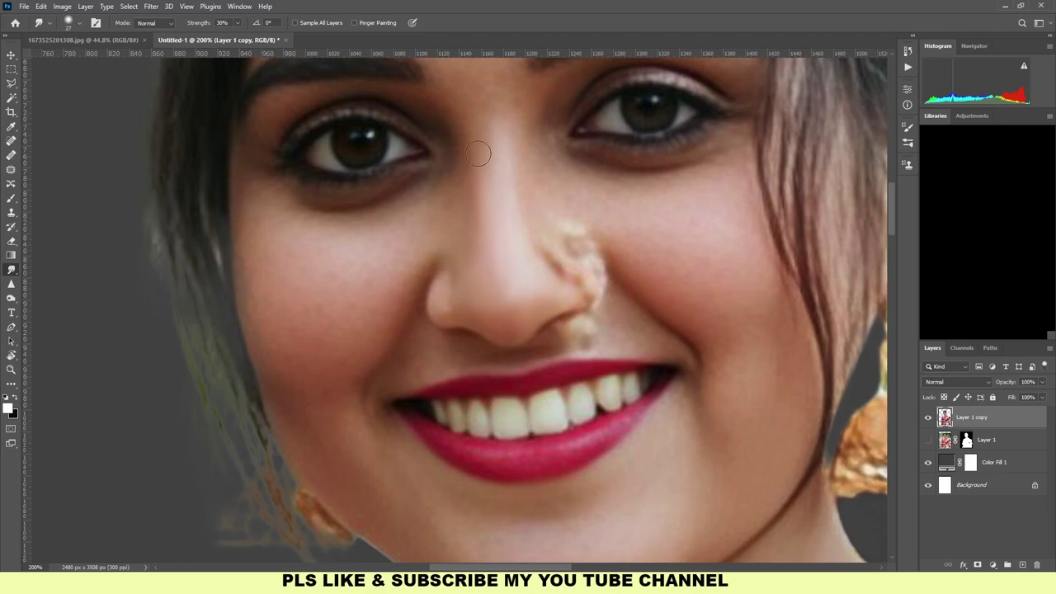
key("bracketright")
key("bracketright")
key("bracketright")
scroll(454, 147, "up", 5)
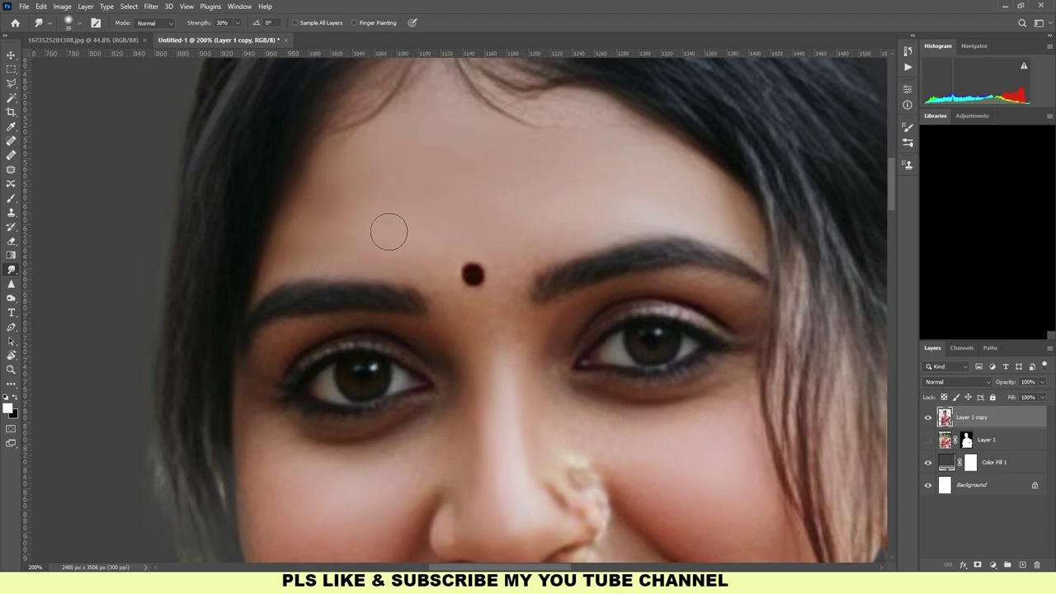
scroll(526, 345, "down", 4)
scroll(527, 345, "right", 2)
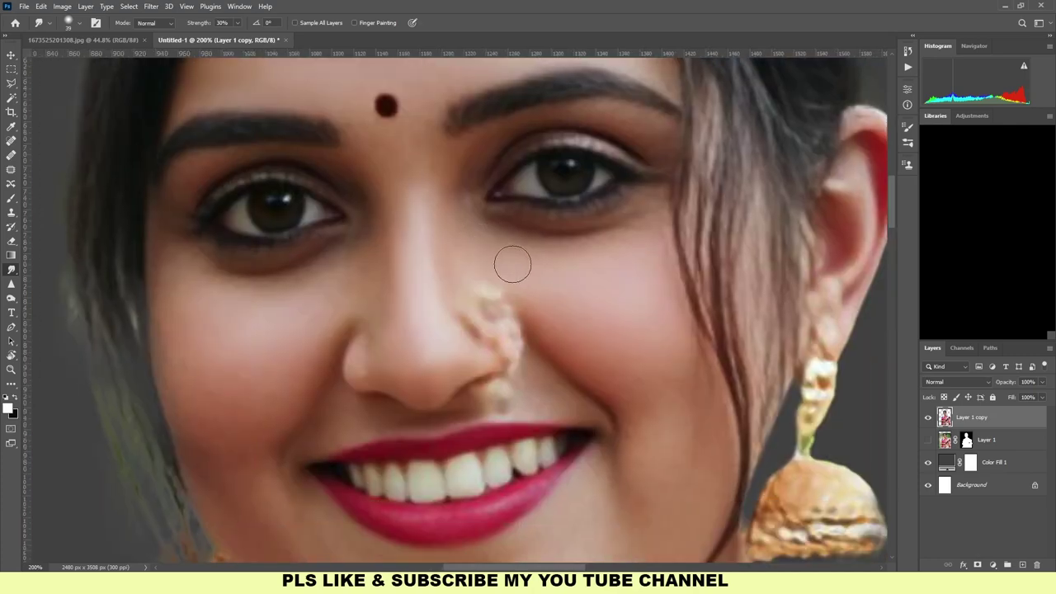
scroll(609, 323, "down", 3)
scroll(609, 322, "right", 1)
mouse_move(364, 485)
left_mouse_down()
mouse_move(370, 471)
mouse_move(483, 474)
mouse_move(391, 503)
mouse_move(446, 494)
left_mouse_up()
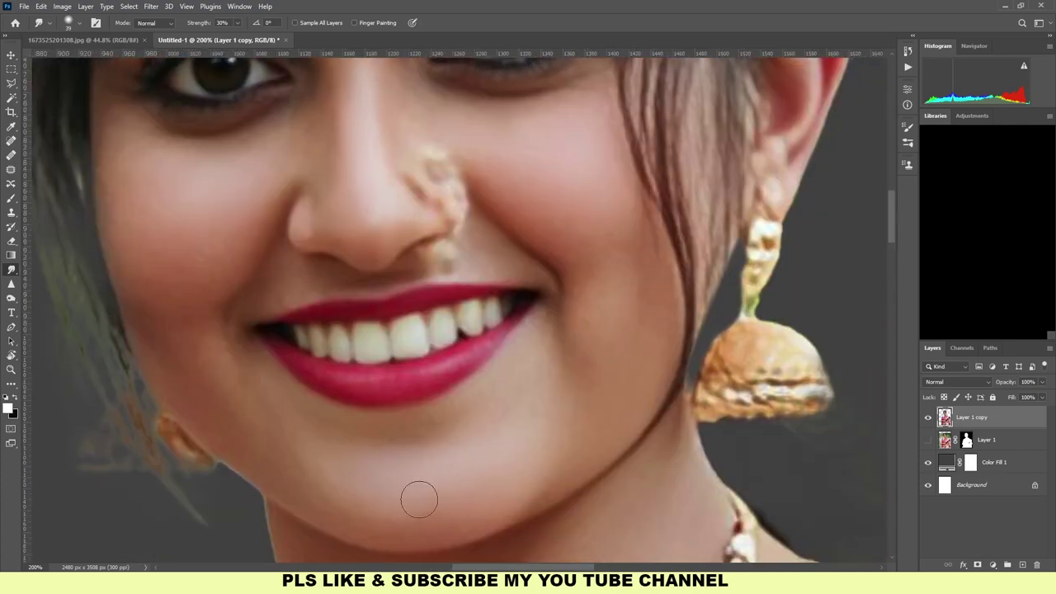
scroll(492, 349, "up", 3)
scroll(493, 349, "left", 2)
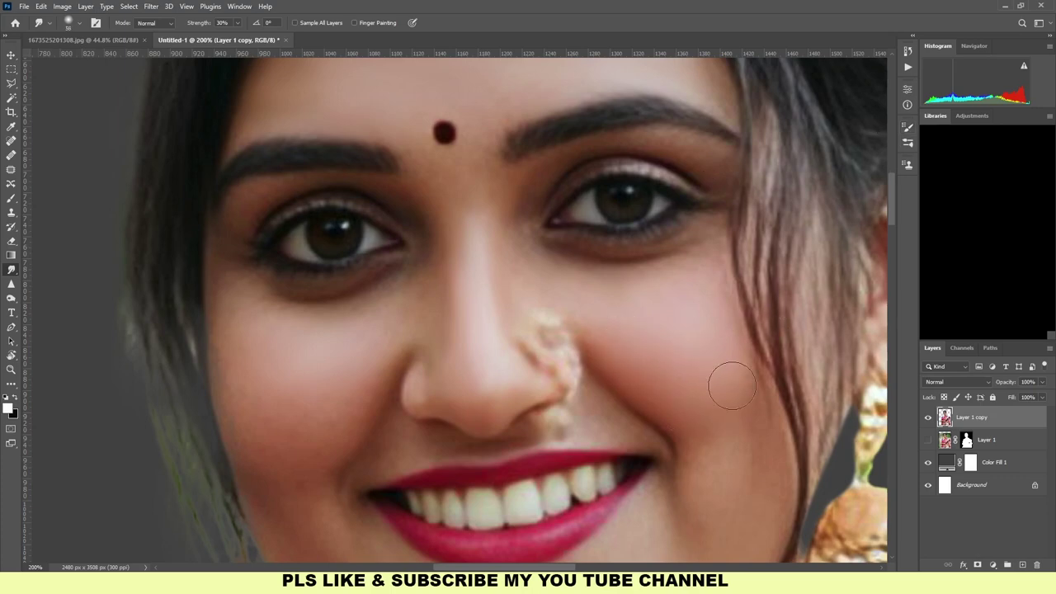
- Smudge the left cheek, the mouth-corner crease and the jawline skin
left_click_drag(762, 453, 701, 223)
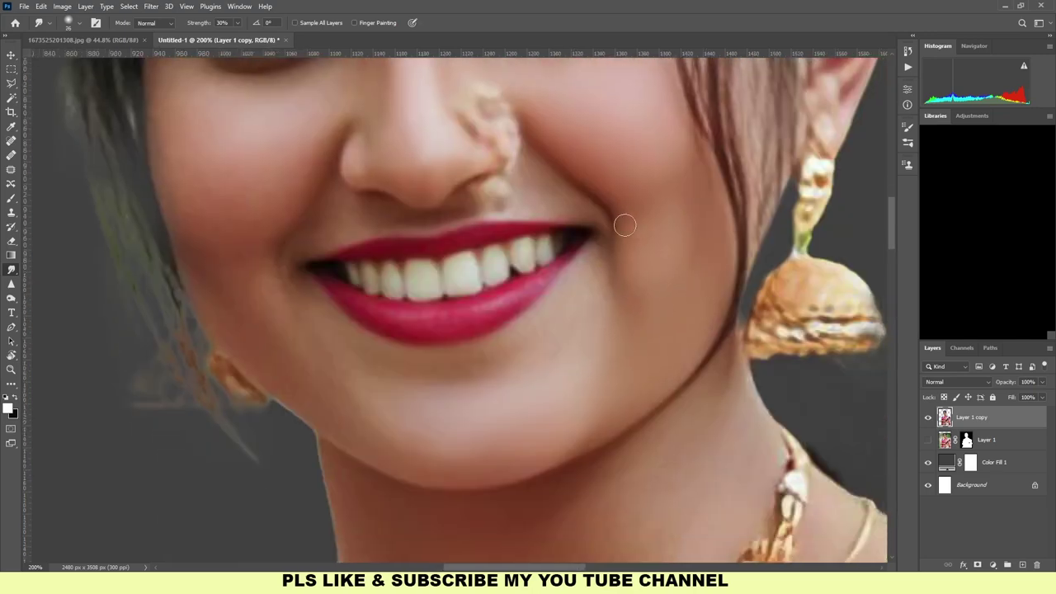
scroll(543, 253, "up", 2)
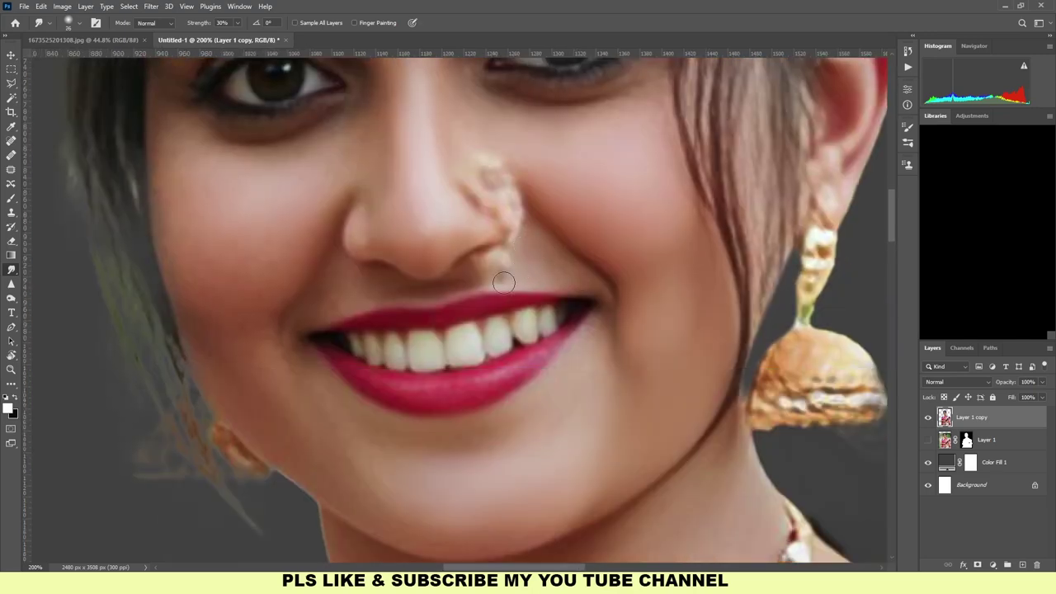
mouse_move(378, 165)
left_mouse_down()
mouse_move(415, 288)
mouse_move(324, 366)
mouse_move(273, 370)
mouse_move(219, 314)
mouse_move(319, 296)
left_mouse_up()
key("bracketright")
key("bracketright")
key("bracketright")
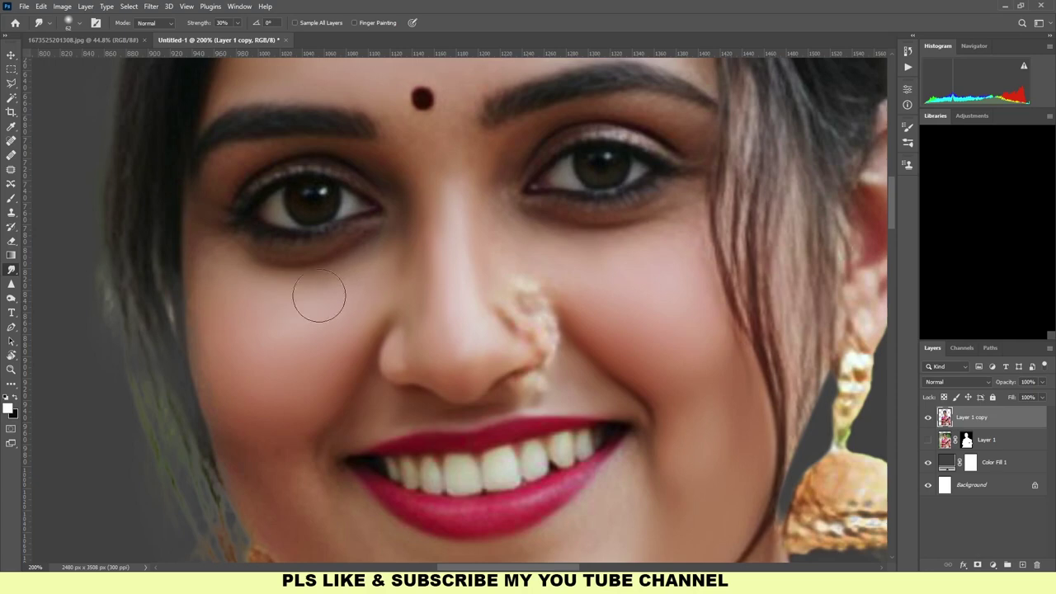
left_click_drag(283, 488, 256, 360)
left_click_drag(339, 376, 426, 469)
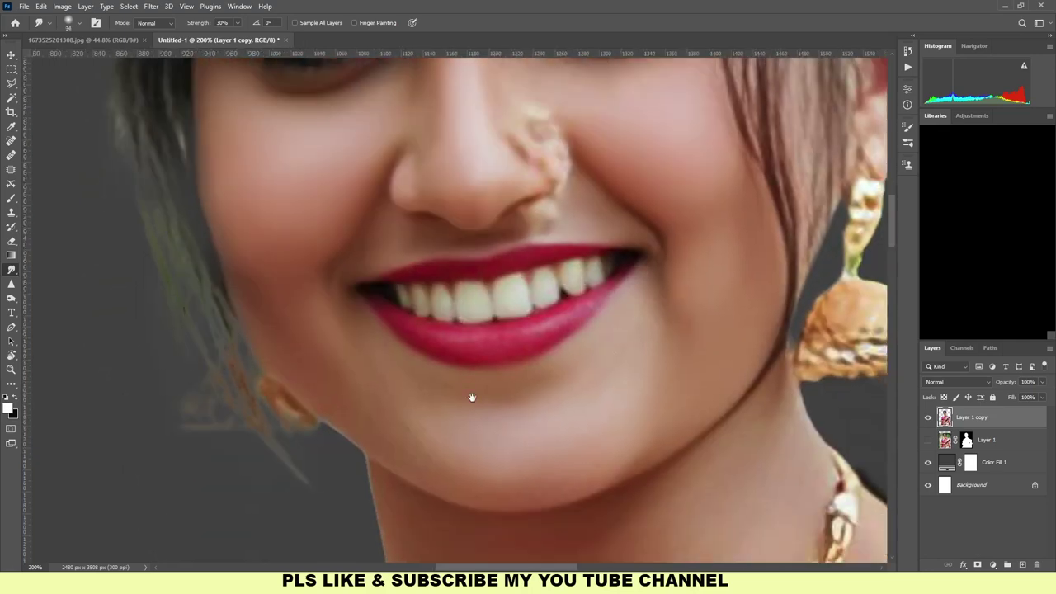
scroll(528, 396, "down", 2)
left_click_drag(457, 483, 679, 417)
- Smooth stray hair strands near the parting and the right upper eyelid highlight
scroll(470, 375, "up", 5)
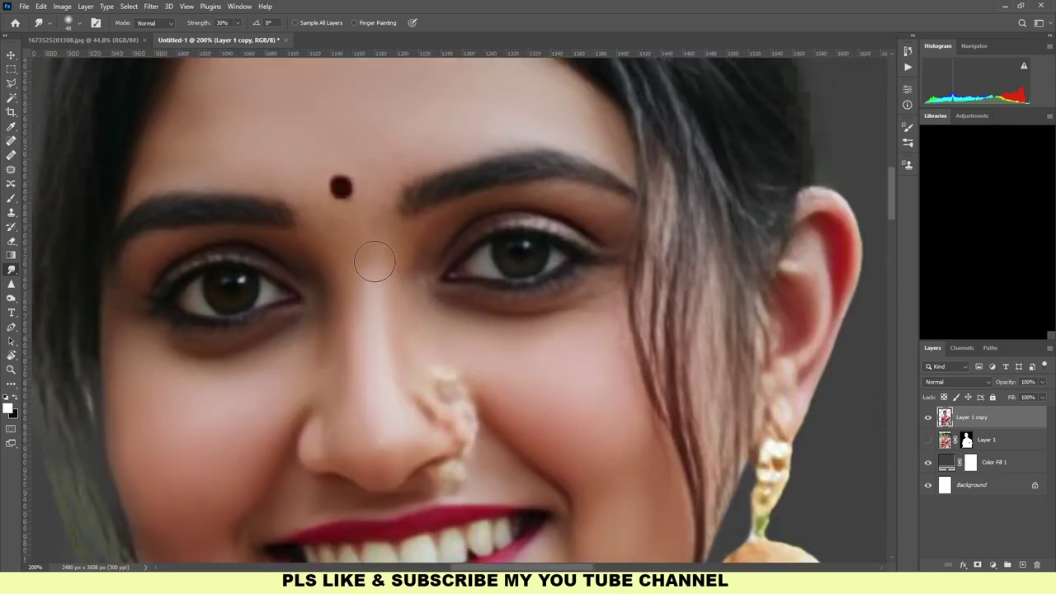
scroll(316, 212, "up", 4)
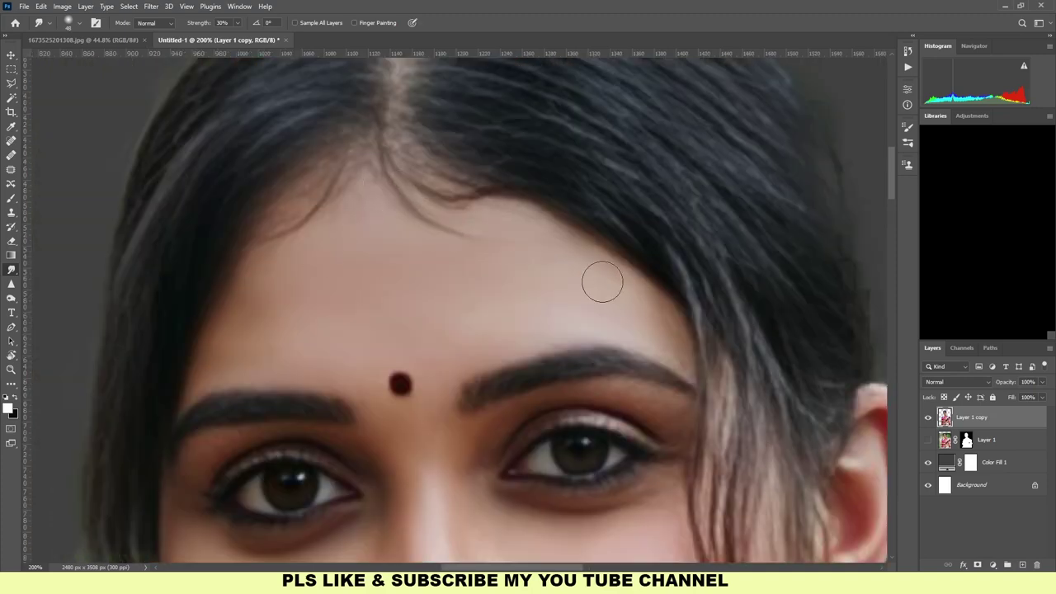
left_click_drag(507, 194, 466, 179)
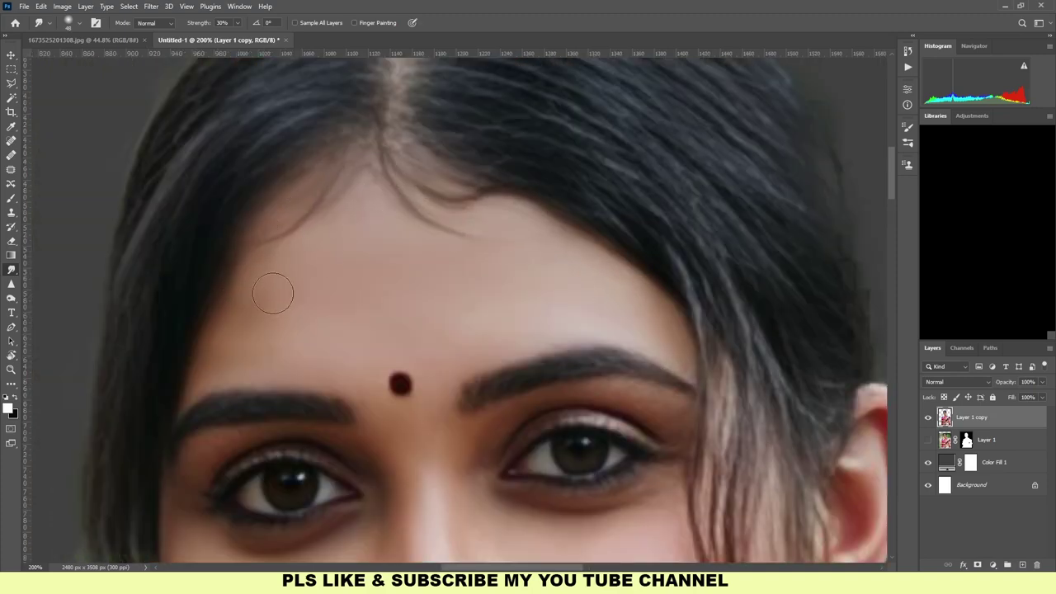
scroll(414, 319, "down", 3)
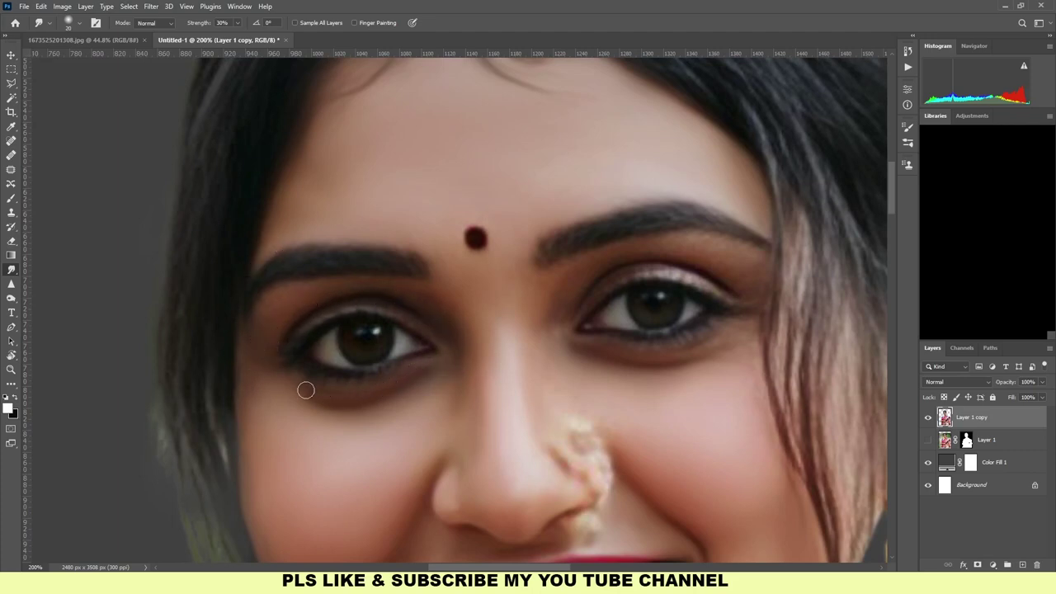
left_click_drag(655, 270, 715, 284)
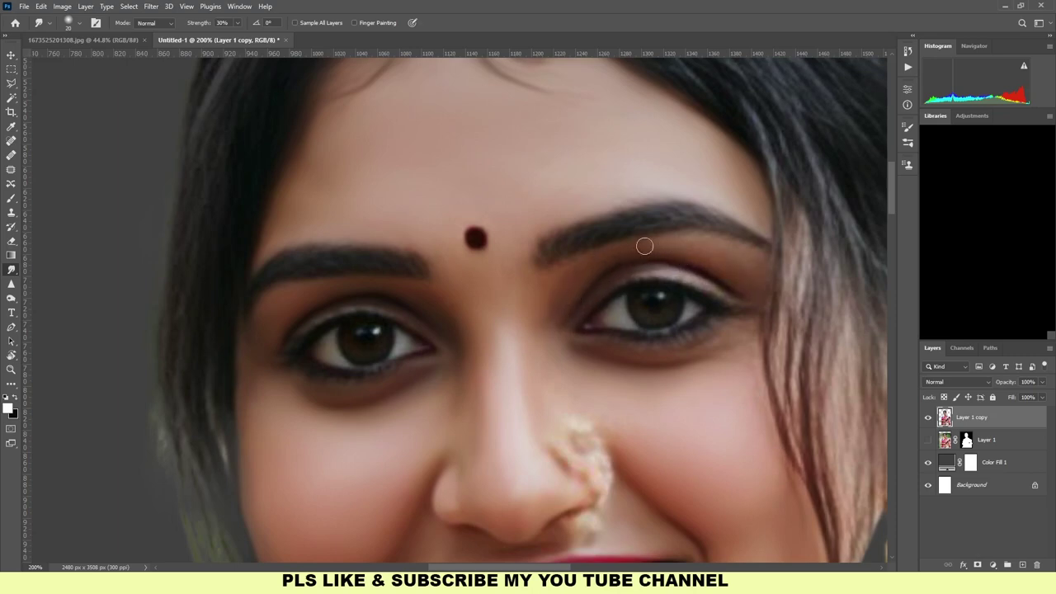
- Smudge the side hair strands by the ear into smooth painted strokes
mouse_move(822, 254)
left_mouse_down()
mouse_move(745, 109)
mouse_move(625, 259)
left_mouse_up()
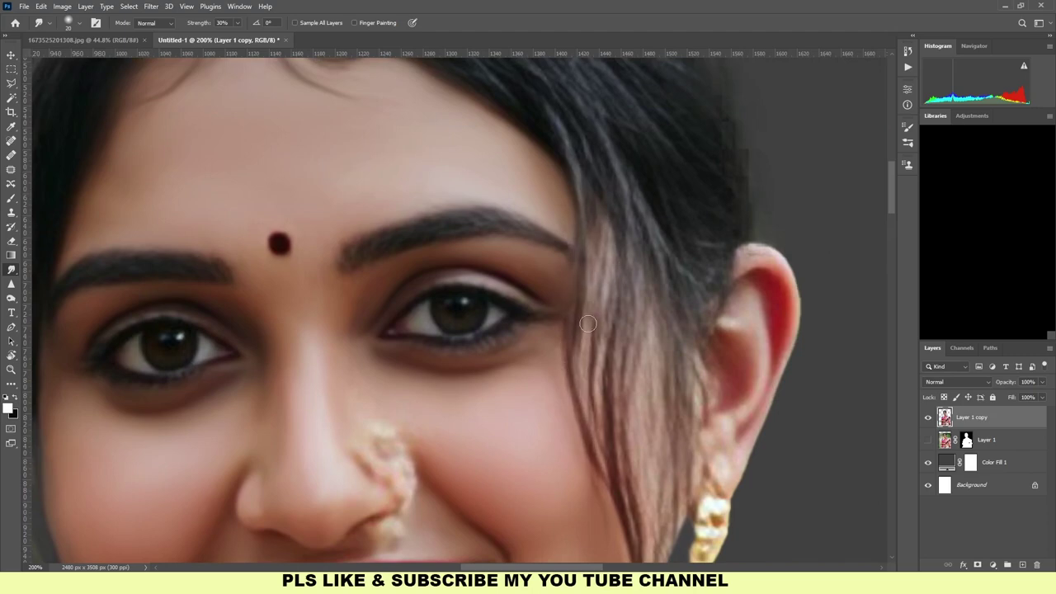
left_click_drag(619, 281, 652, 408)
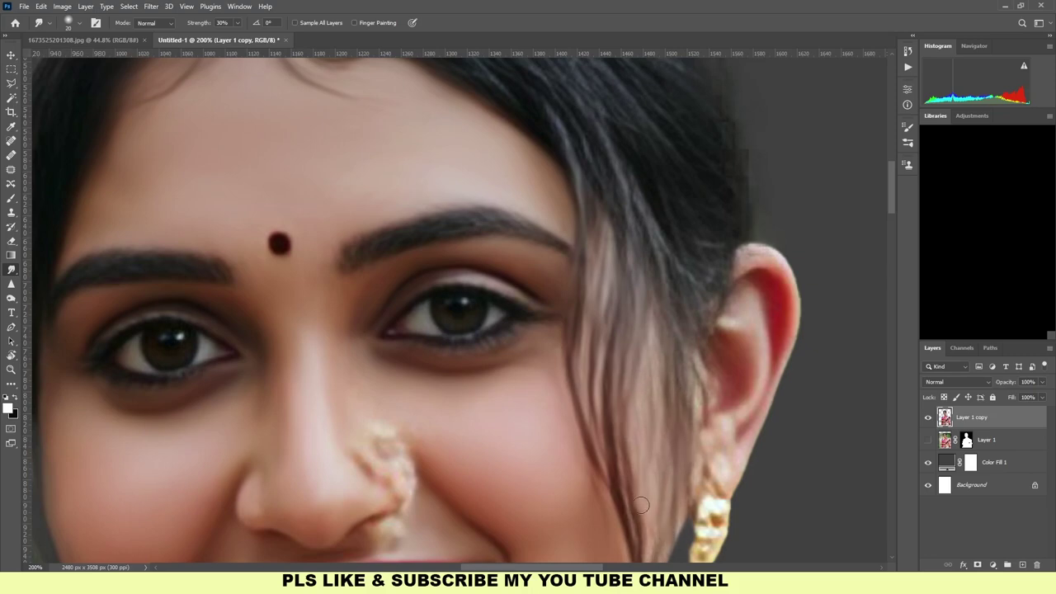
left_click_drag(642, 505, 622, 288)
left_click_drag(549, 482, 635, 427)
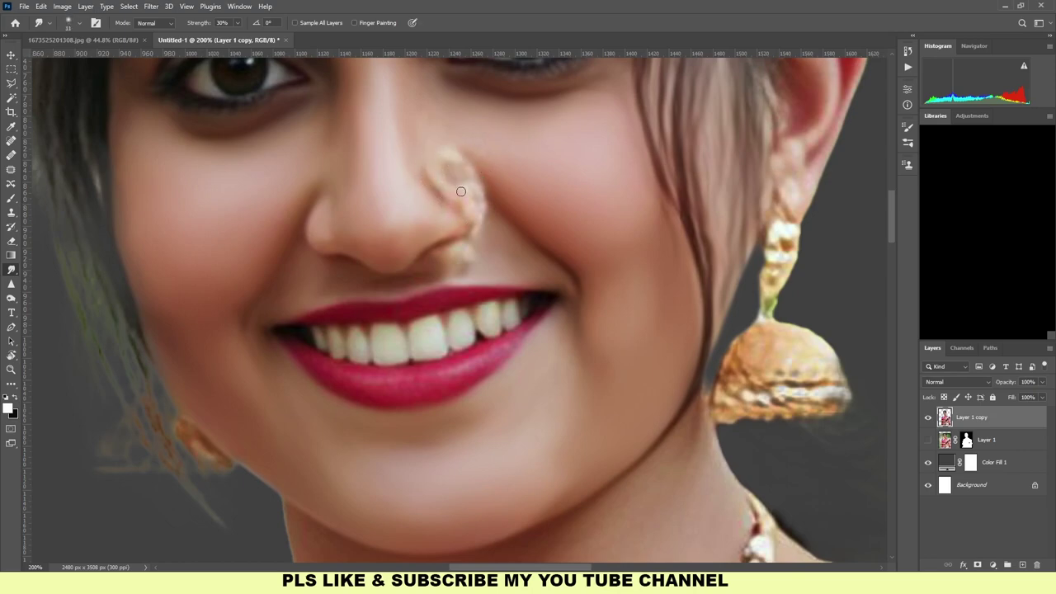
- Enlarge the brush to 26 and smooth the teeth
scroll(576, 292, "down", 2)
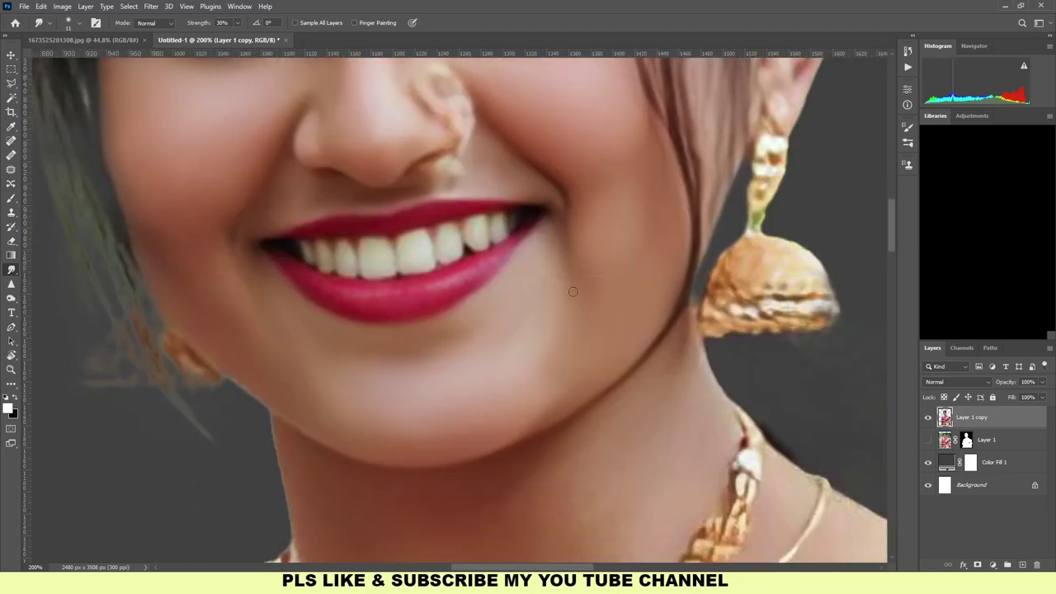
key("bracketright")
key("bracketright")
key("bracketright")
left_click_drag(382, 262, 372, 268)
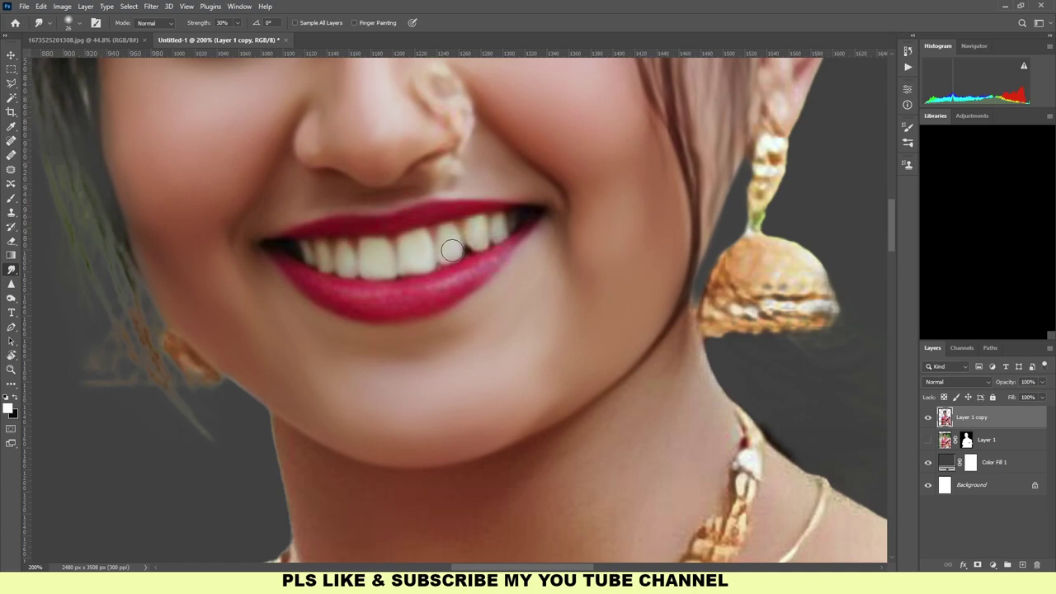
scroll(505, 232, "down", 3)
key("bracketright")
key("bracketright")
key("bracketright")
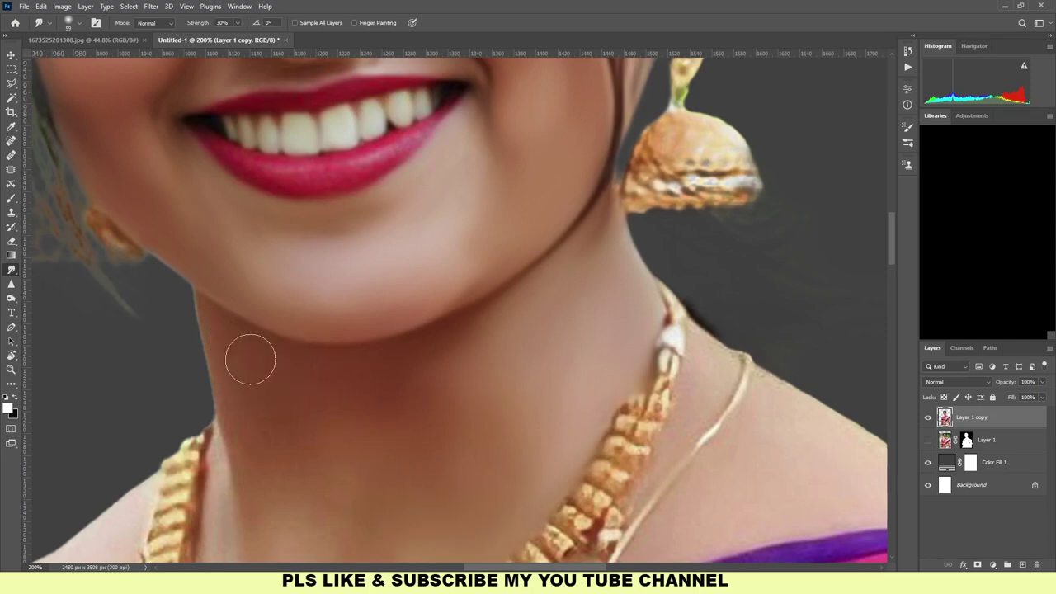
- Smudge the thin chain running over the shoulder
scroll(432, 417, "down", 3)
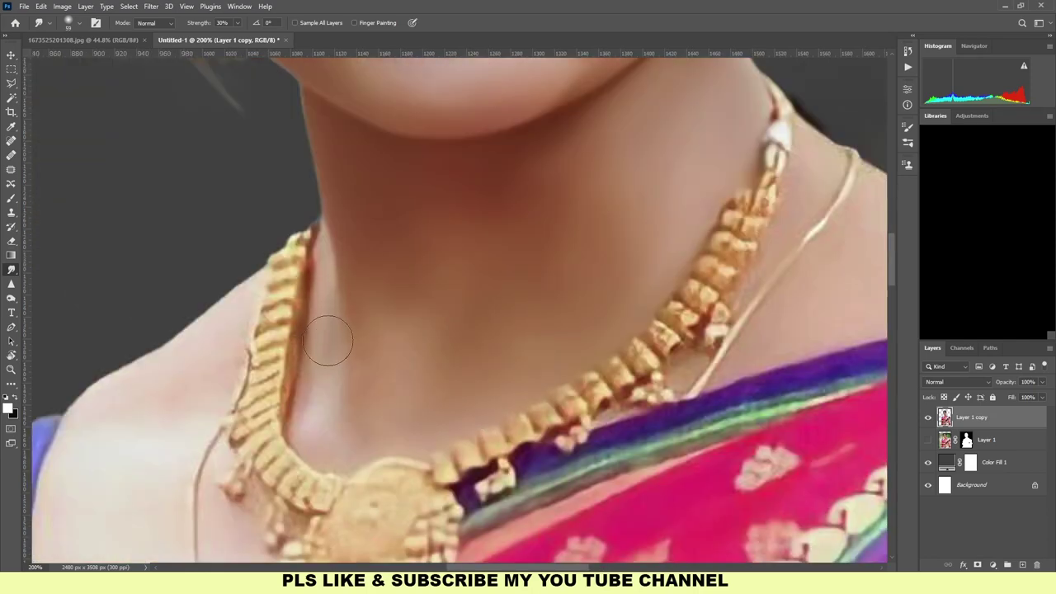
scroll(443, 325, "right", 5)
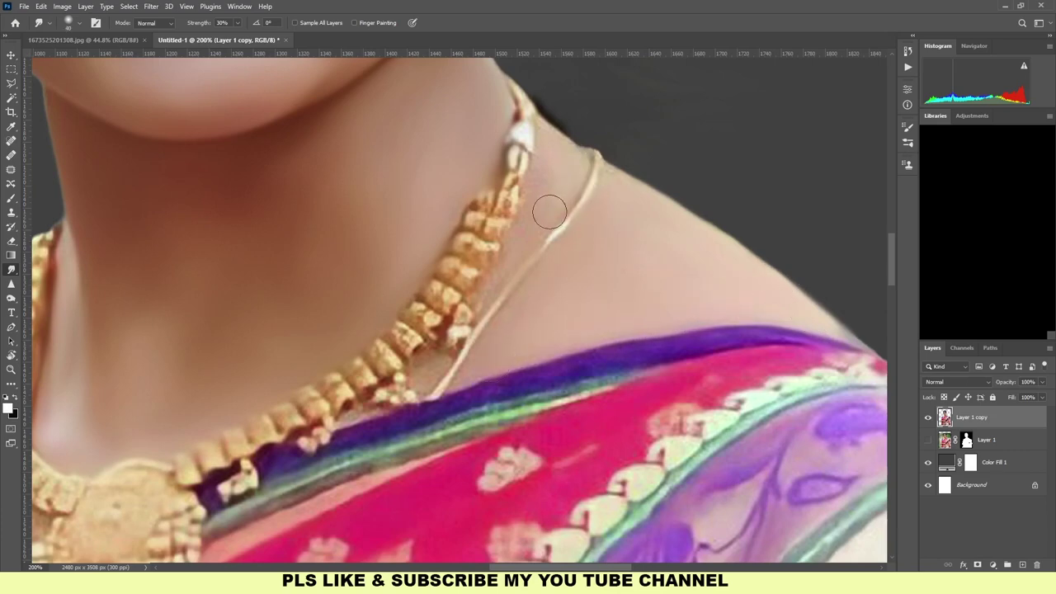
left_click_drag(588, 170, 437, 375)
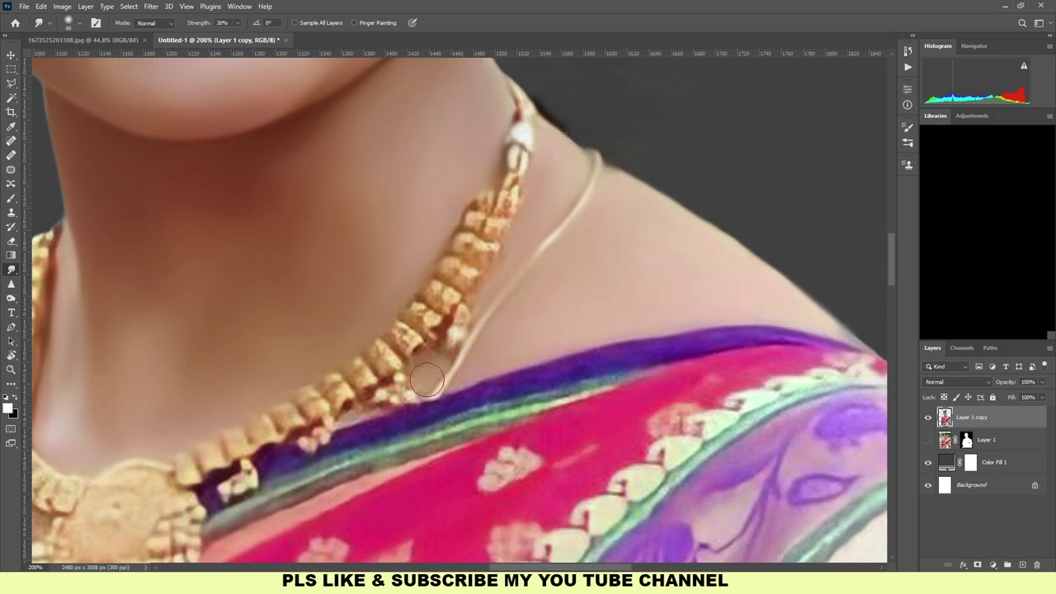
key("c")
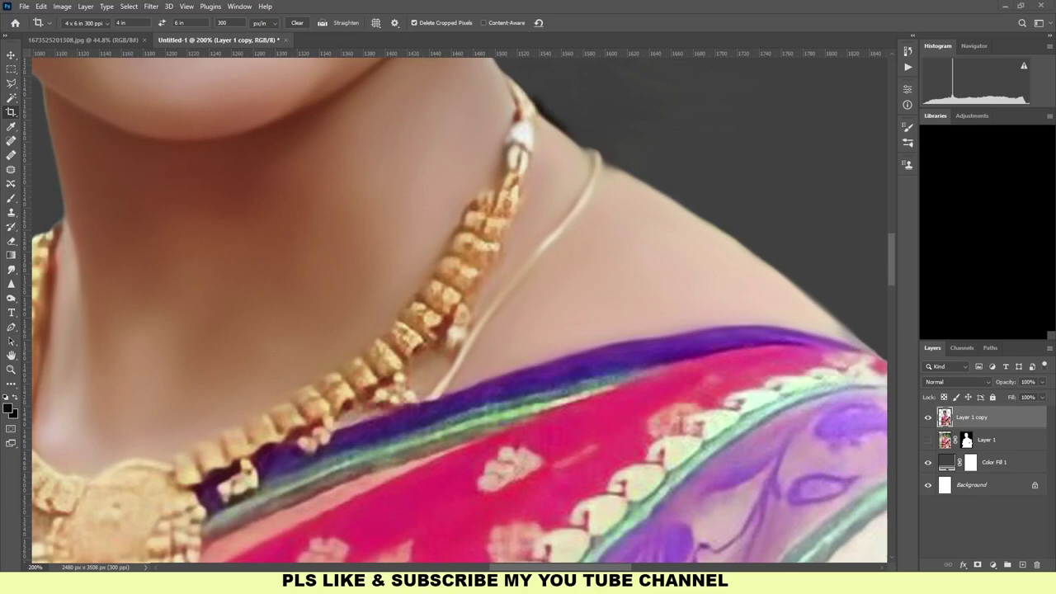
key("r")
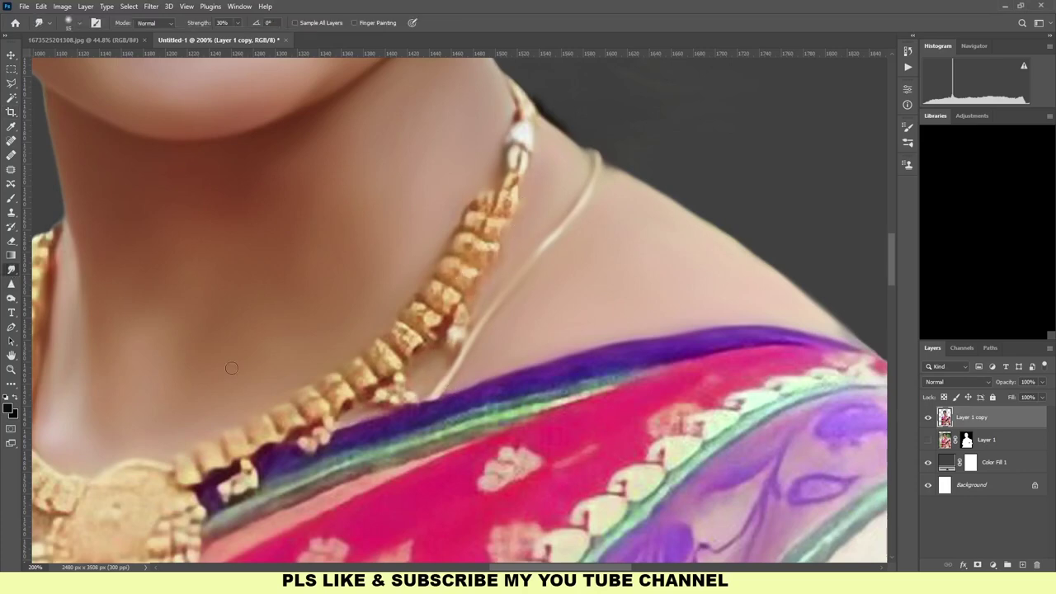
- Enlarge the brush to about 27 and smudge the necklace beads beside the neck
scroll(232, 368, "left", 5)
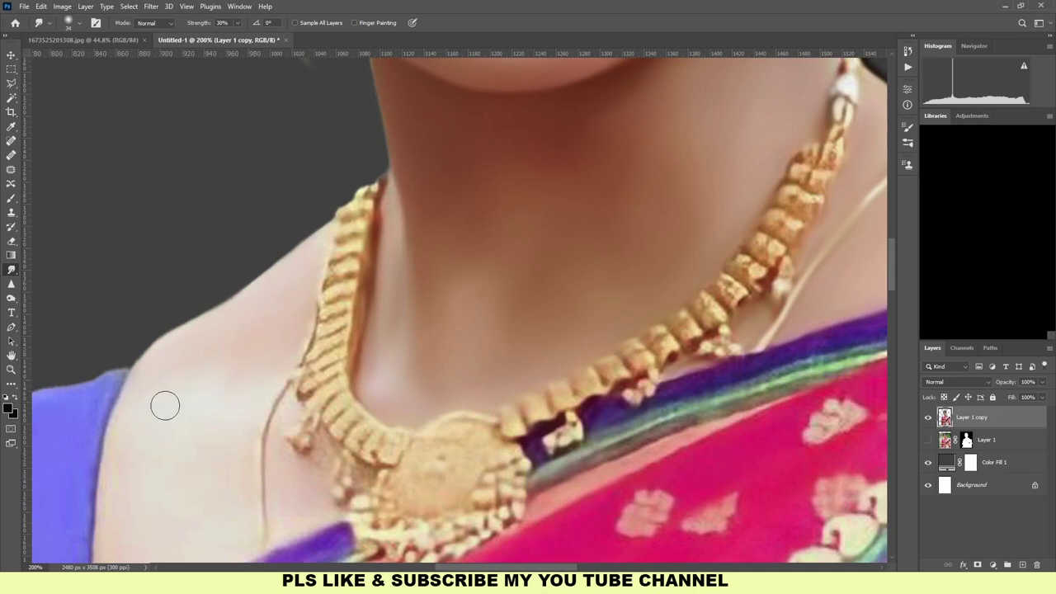
scroll(165, 405, "down", 2)
scroll(165, 405, "left", 1)
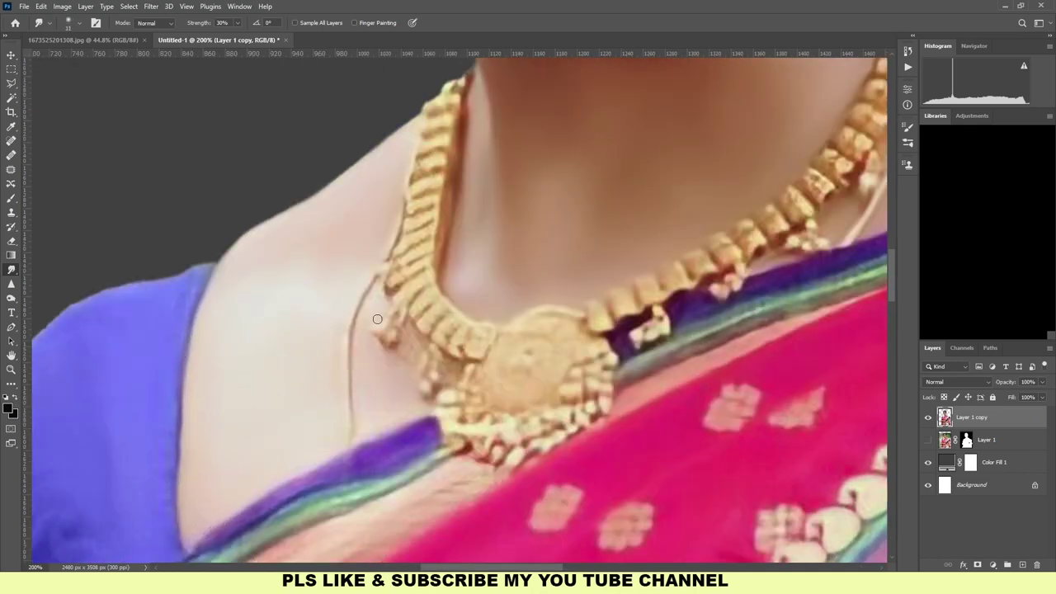
key("bracketright")
key("bracketright")
left_click_drag(443, 374, 452, 370)
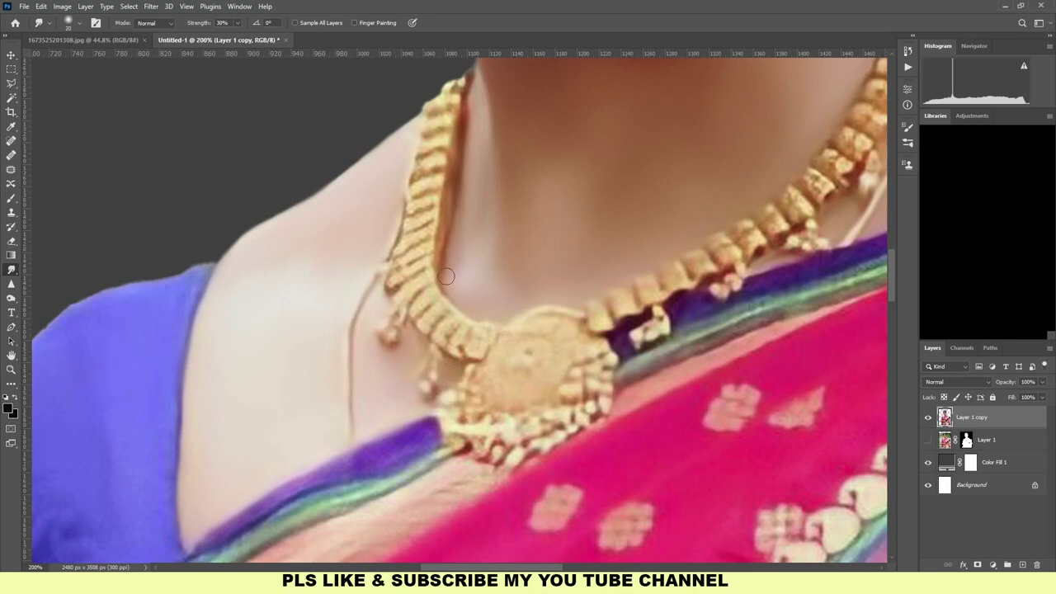
scroll(539, 170, "down", 10)
scroll(278, 271, "left", 8)
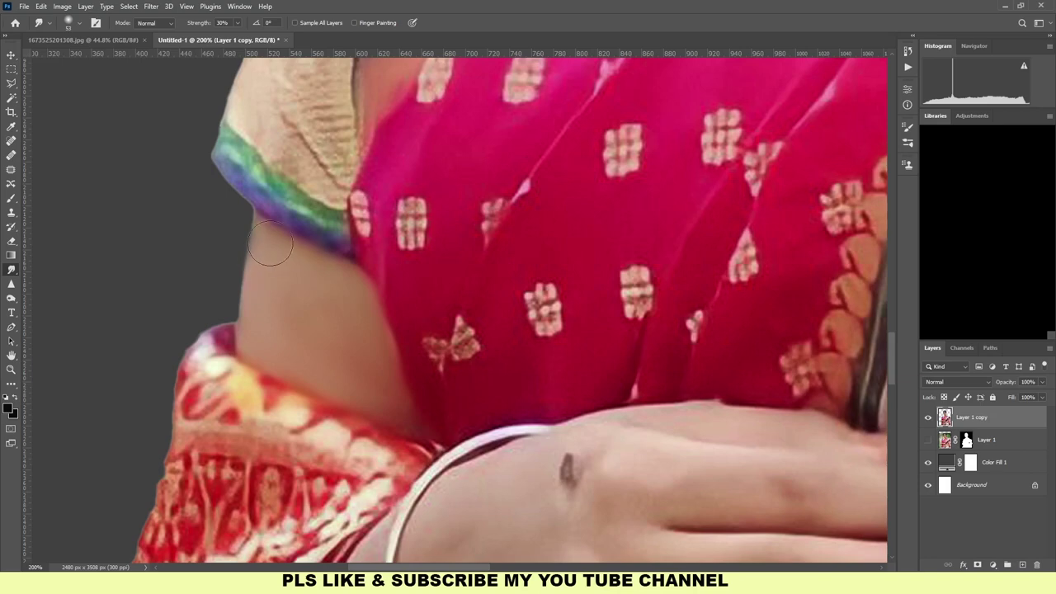
- Soften the dark spot on the hand and the skin between the fingers
scroll(266, 352, "down", 6)
scroll(371, 297, "right", 3)
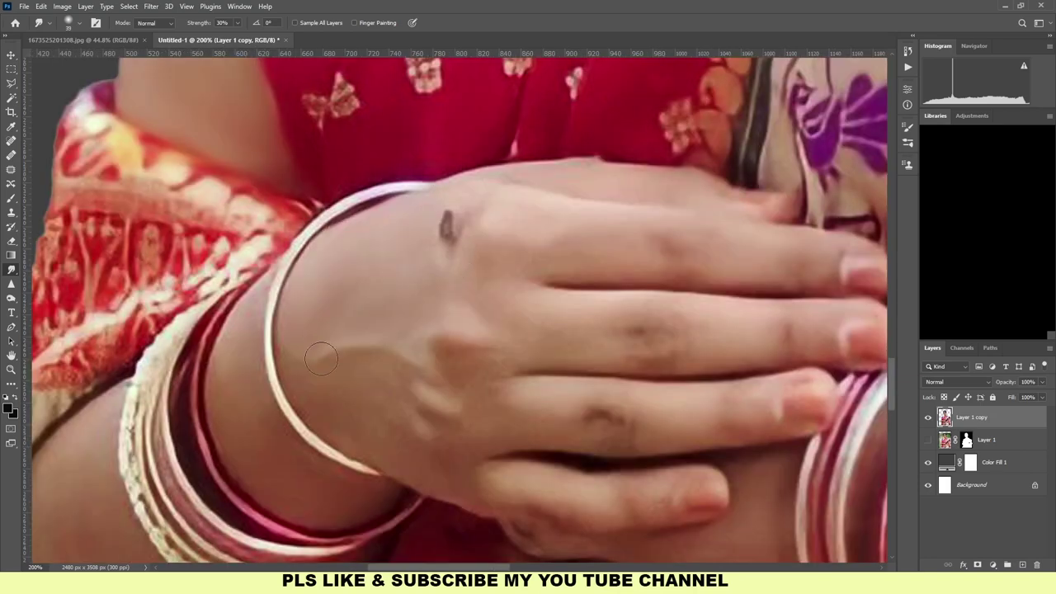
left_click_drag(444, 266, 555, 191)
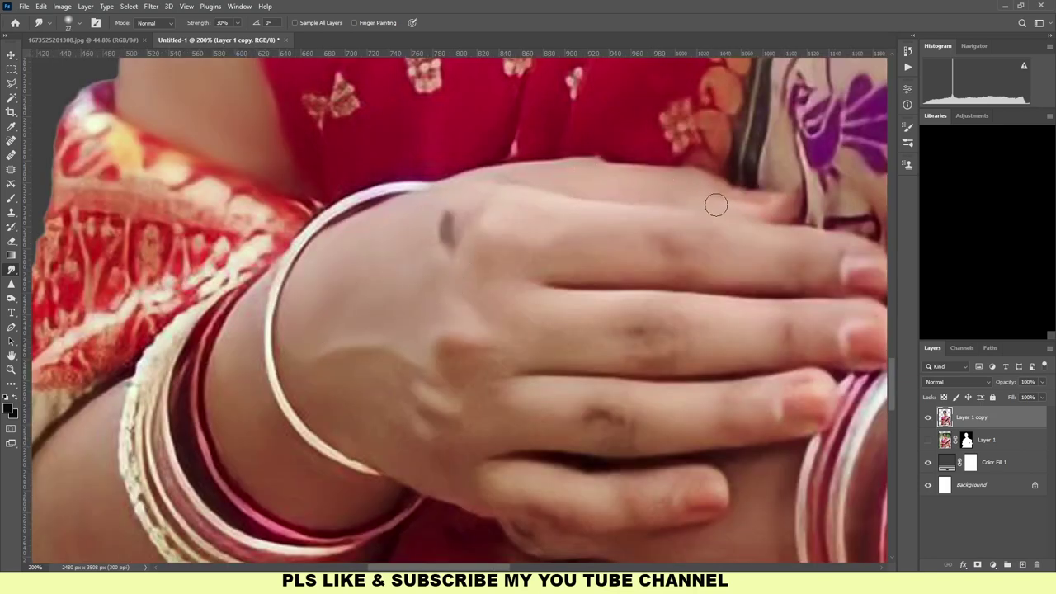
scroll(511, 279, "right", 5)
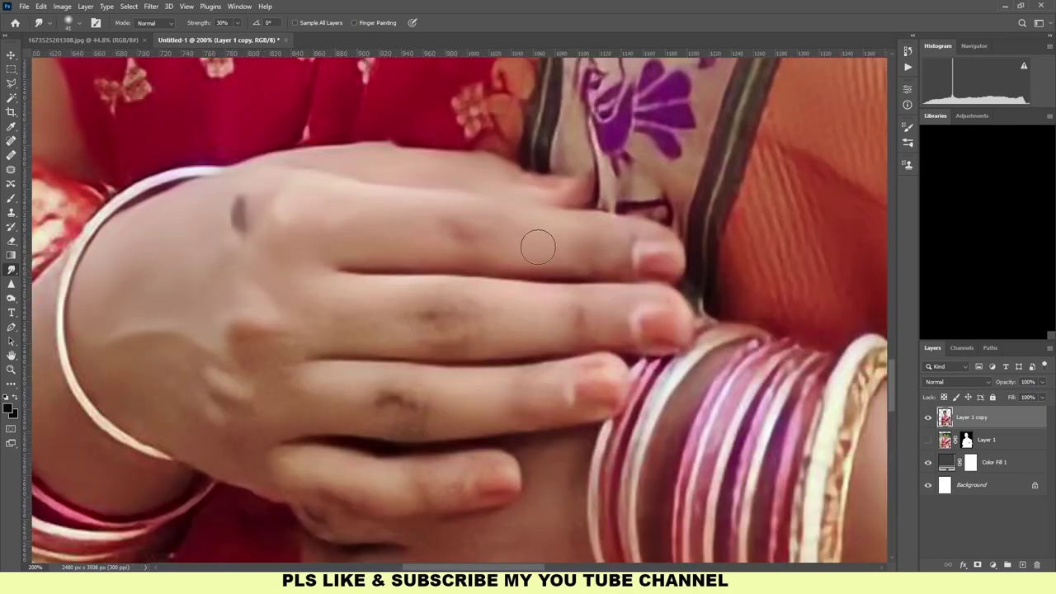
left_click_drag(451, 341, 420, 288)
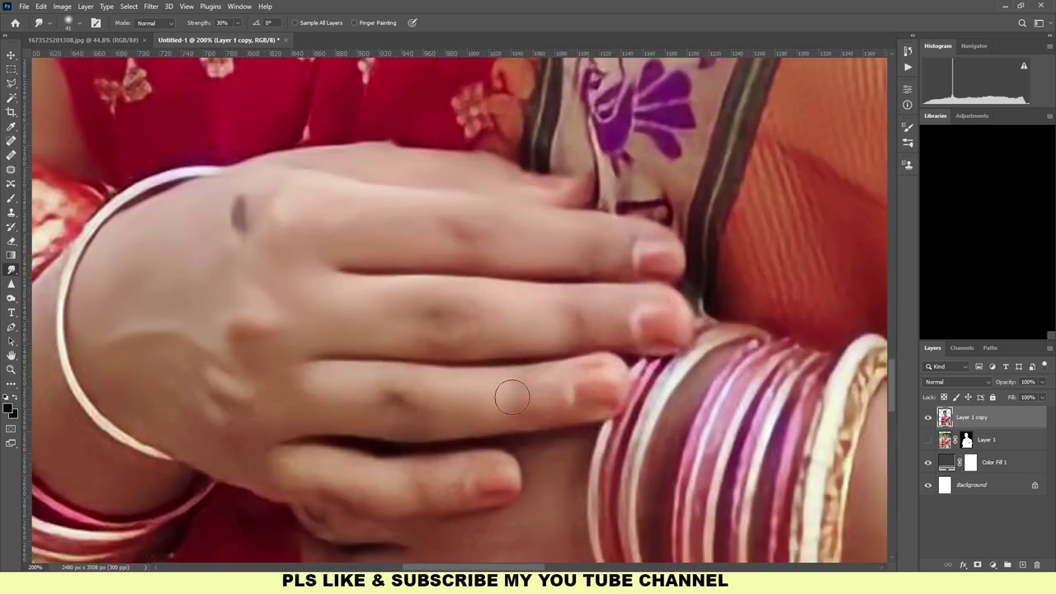
- Smudge the arm shading beside the bracelet and along the lower arm edge
scroll(451, 383, "left", 2)
scroll(451, 383, "down", 1)
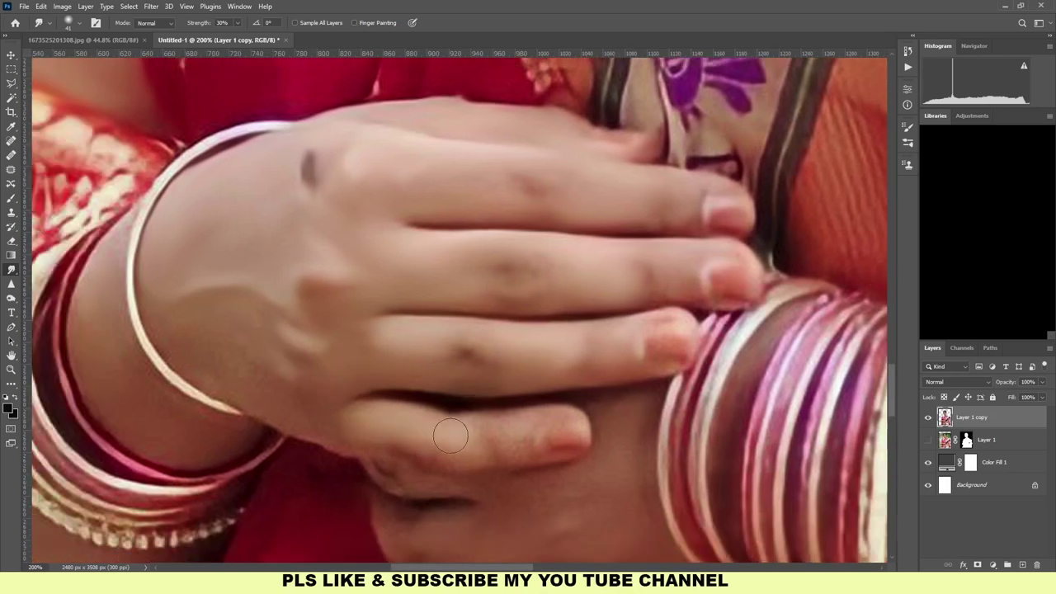
left_click_drag(253, 381, 248, 350)
scroll(249, 350, "left", 4)
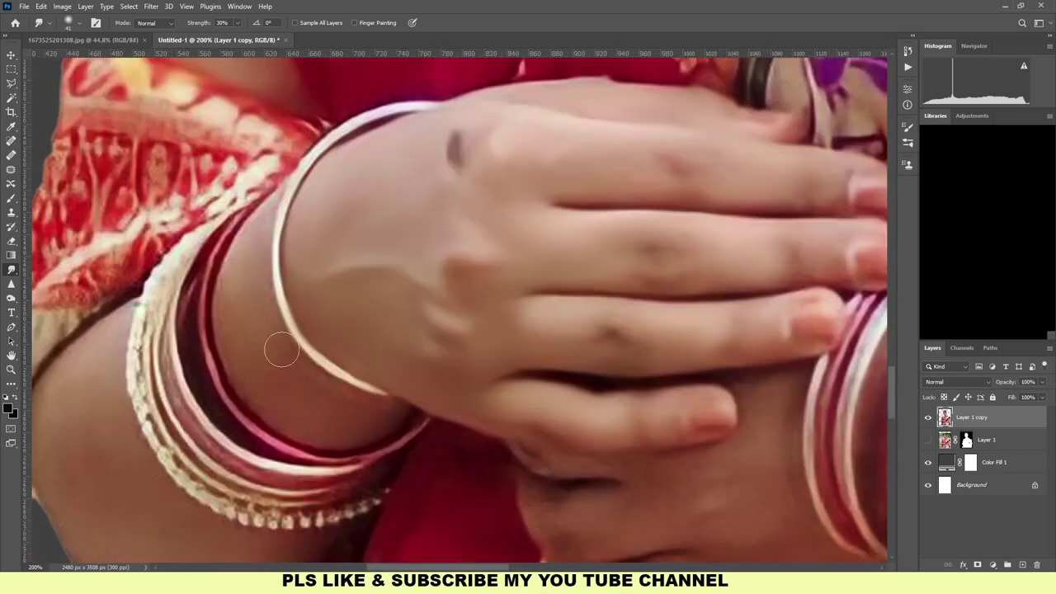
scroll(262, 280, "left", 5)
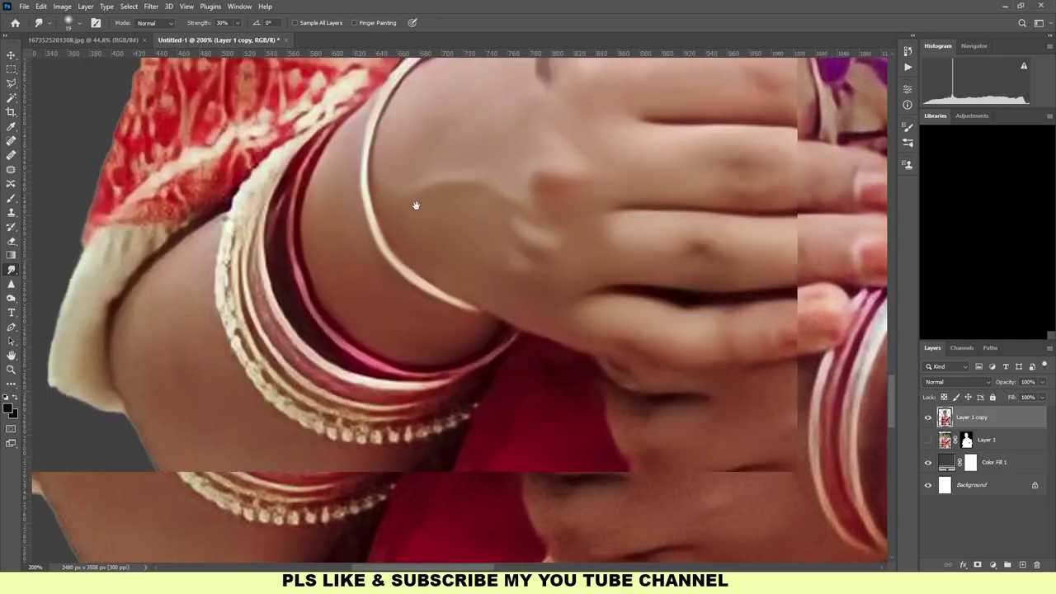
scroll(263, 280, "down", 3)
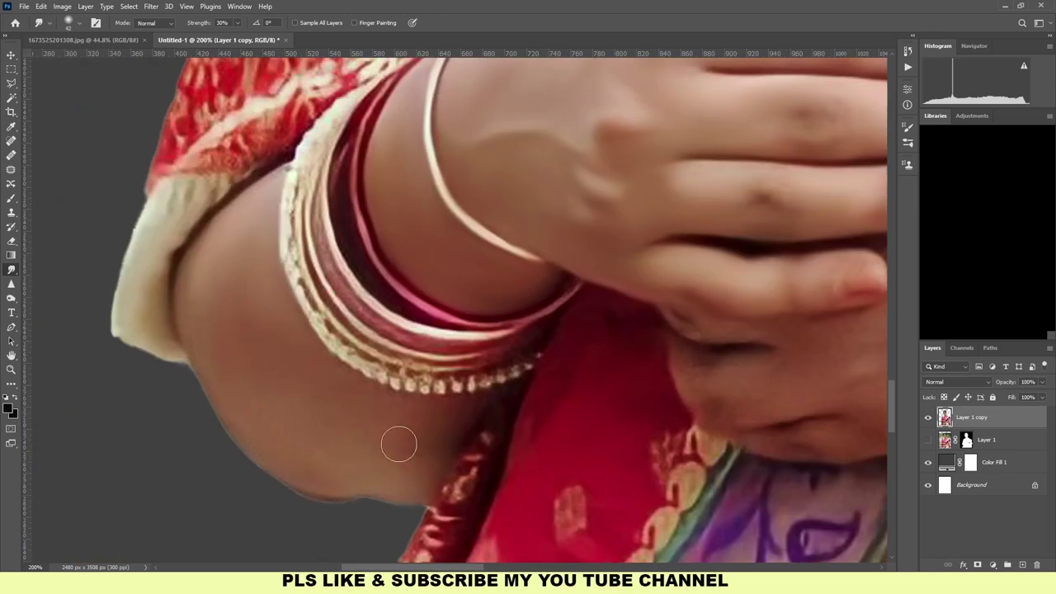
left_click_drag(405, 488, 384, 466)
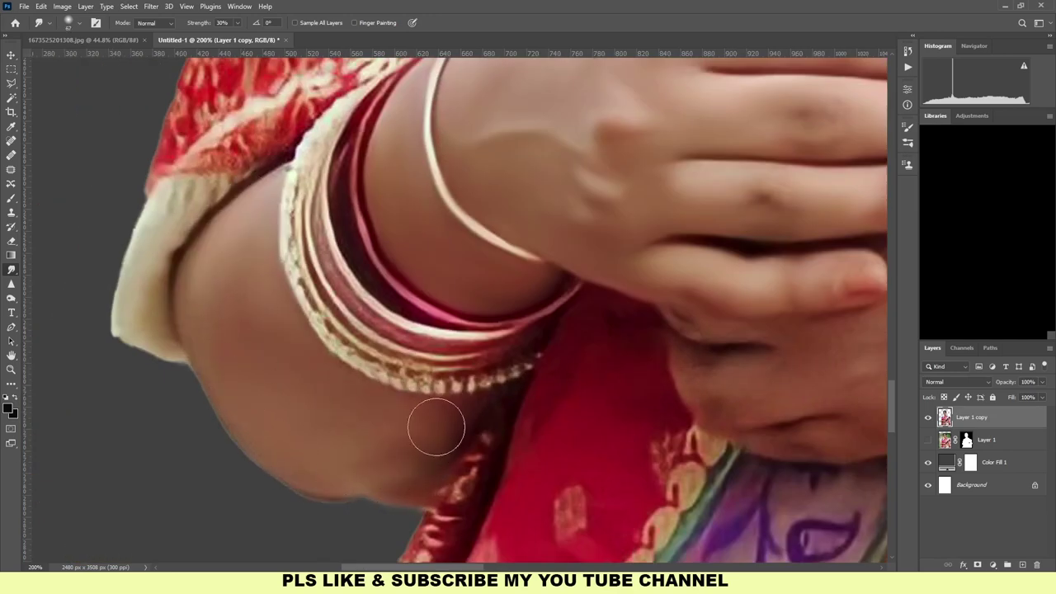
- Resize the brush and smudge away the light streak on the midriff
scroll(435, 424, "right", 10)
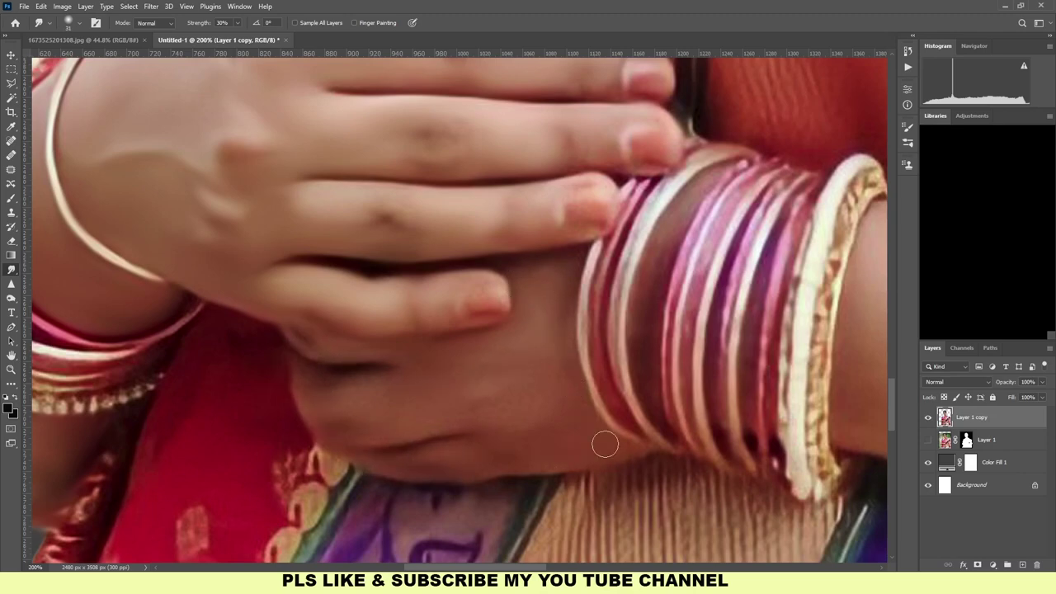
scroll(405, 384, "right", 5)
scroll(405, 384, "up", 1)
scroll(447, 373, "right", 6)
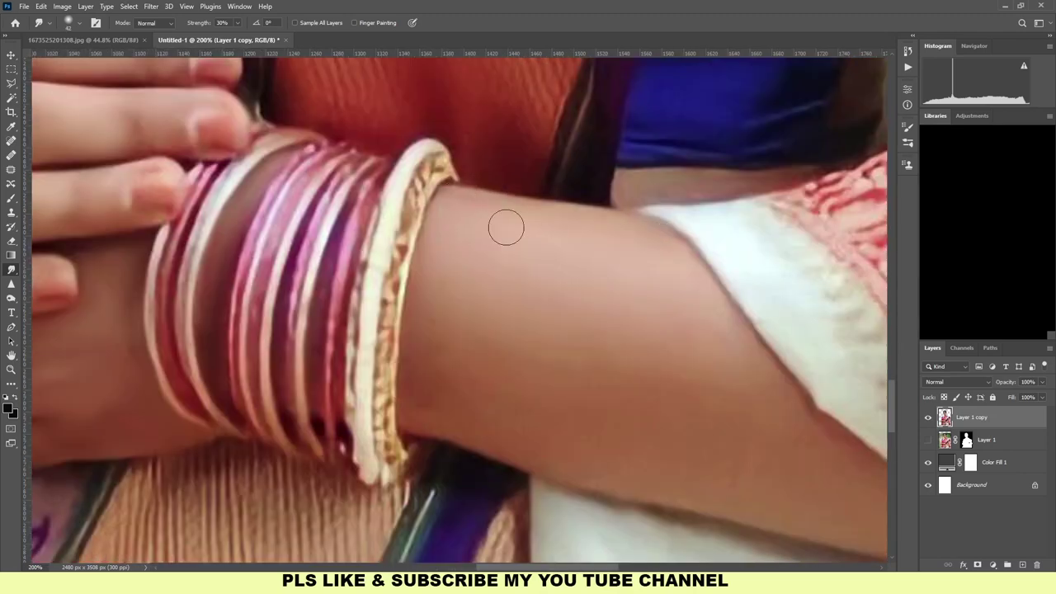
key("bracketright")
key("bracketright")
key("bracketright")
key("bracketleft")
key("bracketleft")
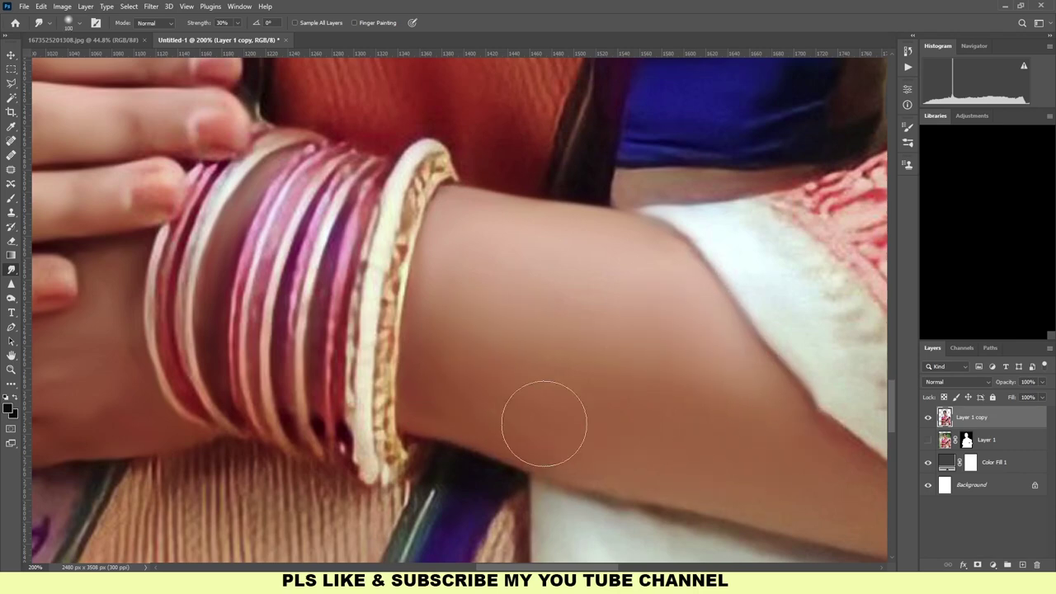
scroll(539, 419, "right", 6)
scroll(540, 419, "down", 1)
key("bracketleft")
key("bracketleft")
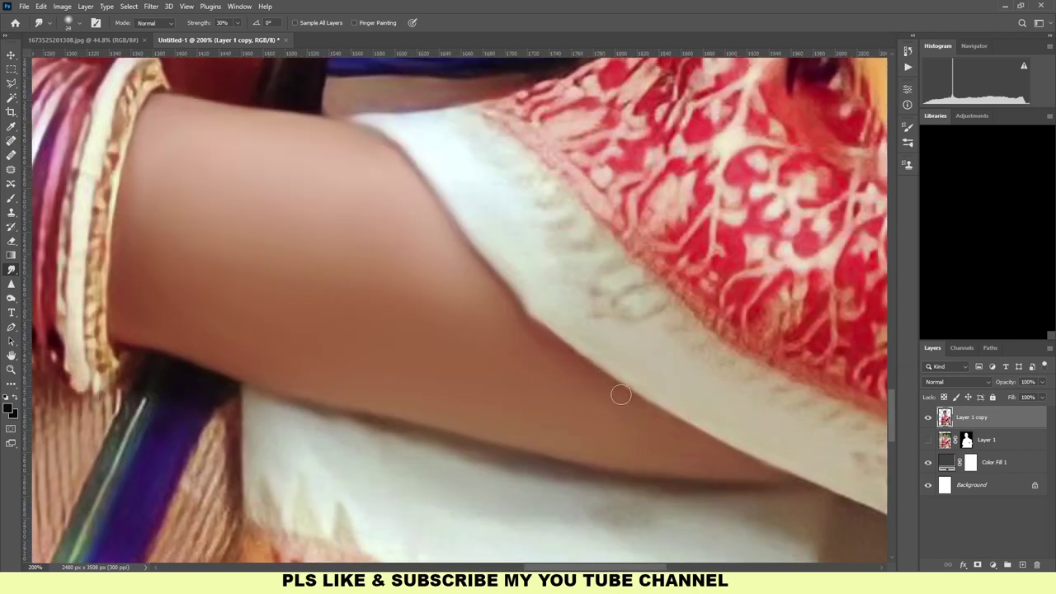
scroll(618, 392, "up", 2)
scroll(618, 392, "right", 1)
key("bracketright")
key("bracketright")
key("bracketright")
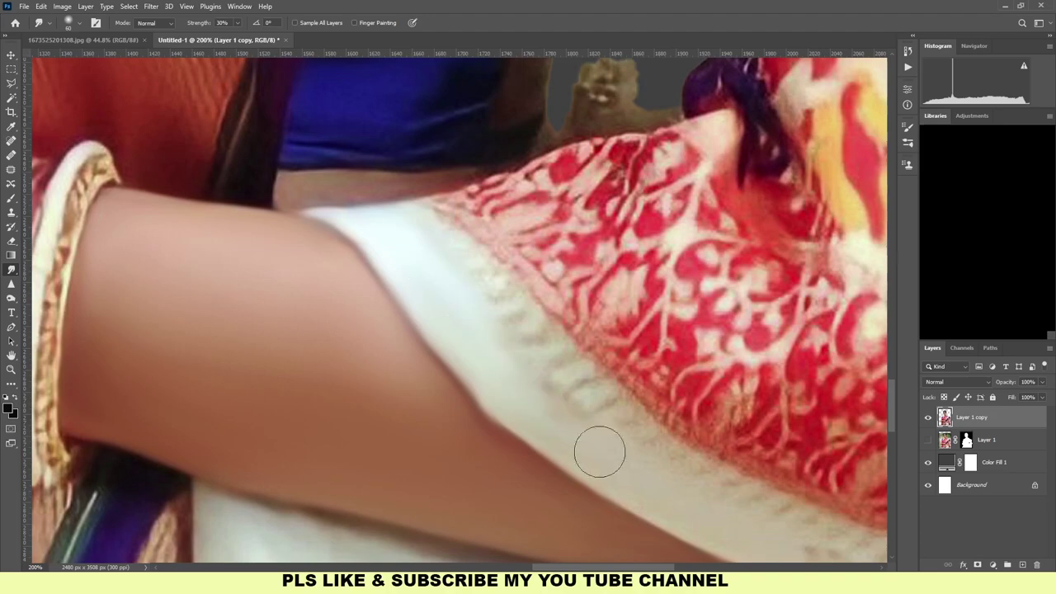
scroll(577, 436, "right", 3)
scroll(636, 448, "down", 3)
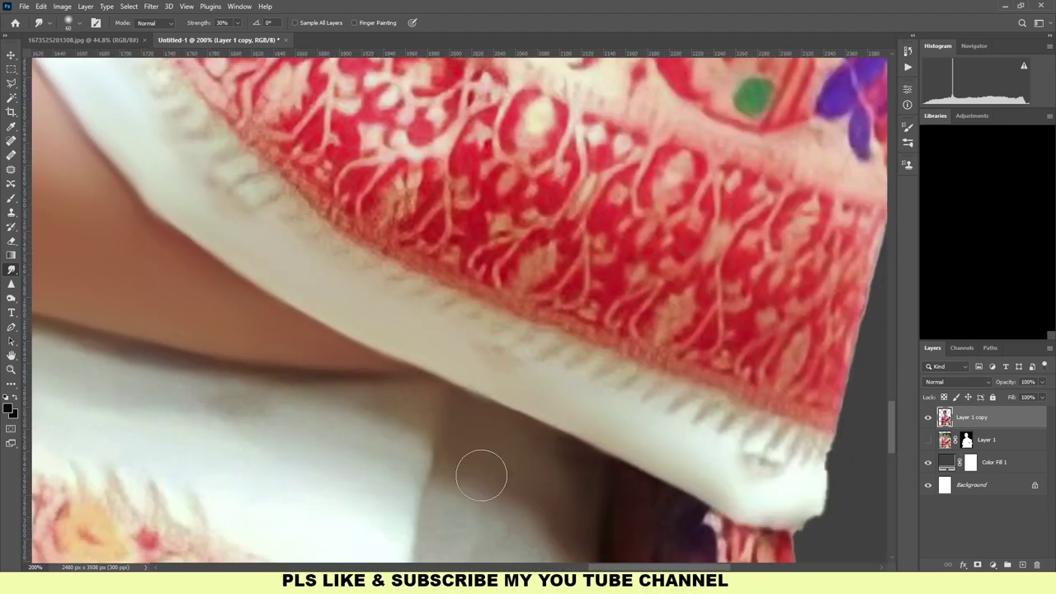
scroll(405, 401, "down", 3)
scroll(509, 407, "left", 4)
scroll(384, 406, "up", 3)
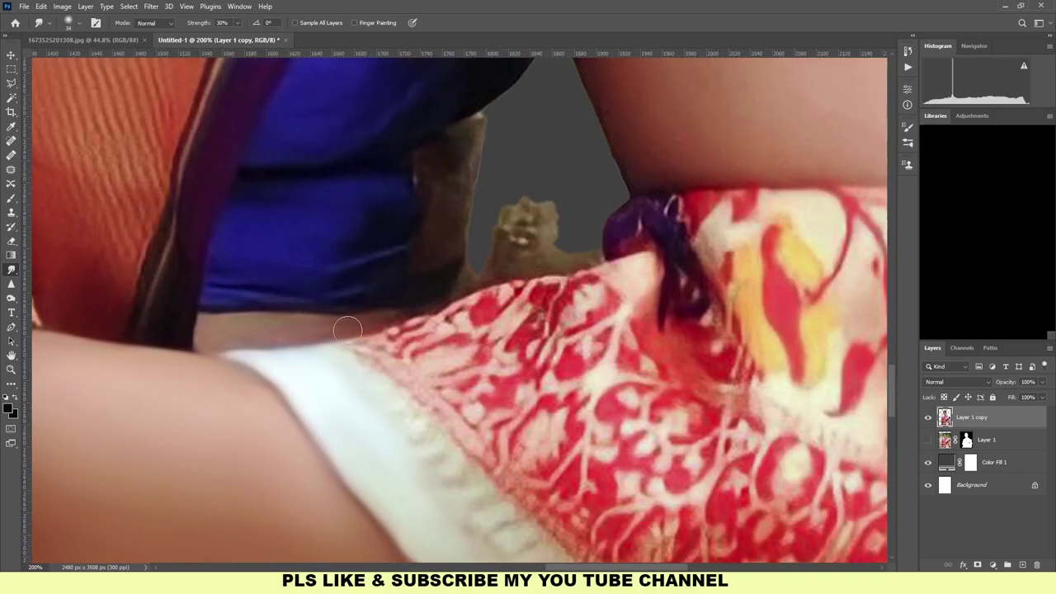
scroll(376, 401, "up", 3)
scroll(376, 401, "right", 4)
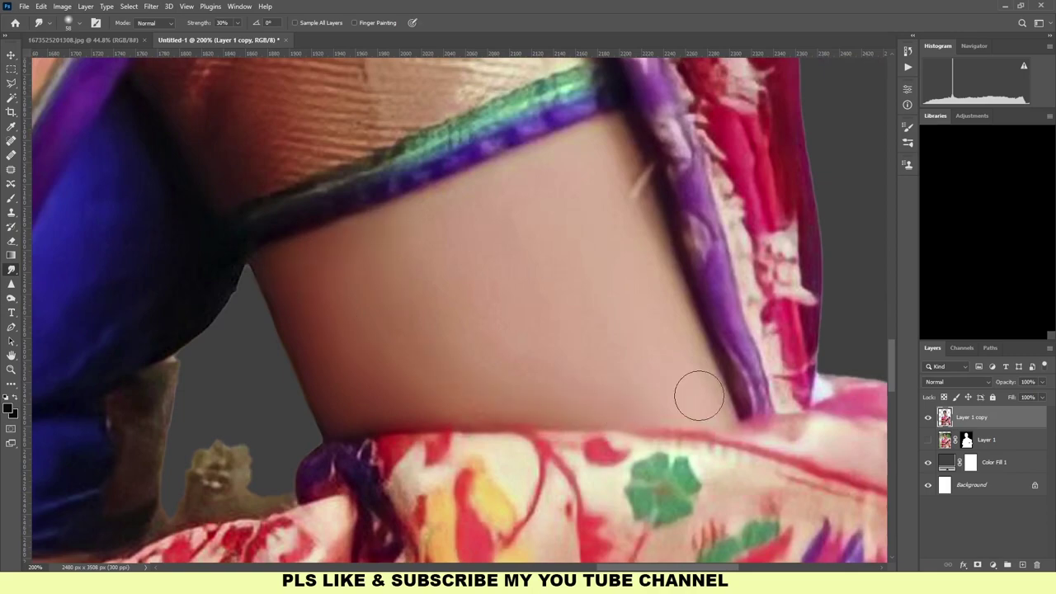
left_click_drag(642, 203, 635, 161)
- Enlarge the brush and smooth the ear's rim and top edge
key("bracketright")
key("bracketright")
key("bracketright")
scroll(413, 251, "down", 3)
scroll(462, 222, "down", 3)
scroll(512, 193, "up", 8)
left_click_drag(537, 184, 487, 384)
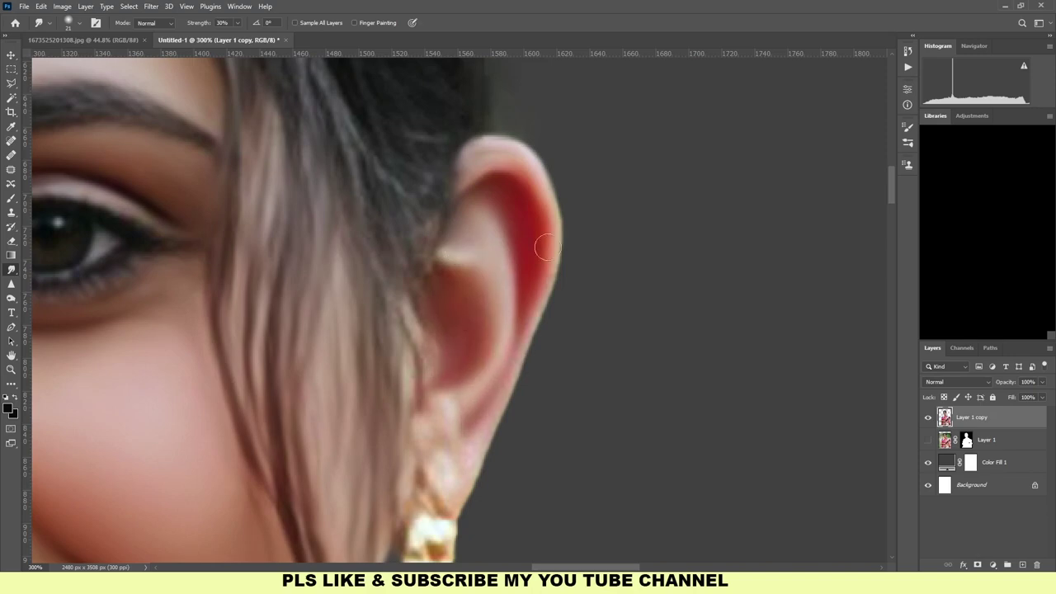
- Blend the skin around the nose ring into smooth painted strokes
left_click_drag(494, 238, 431, 264)
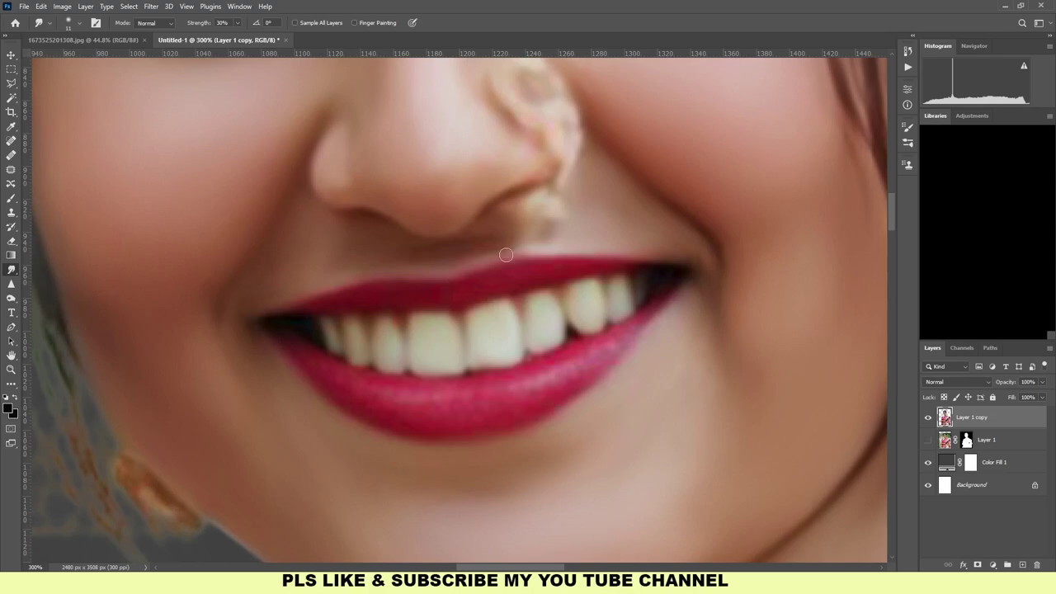
left_click_drag(500, 236, 552, 175)
left_click_drag(452, 175, 422, 245)
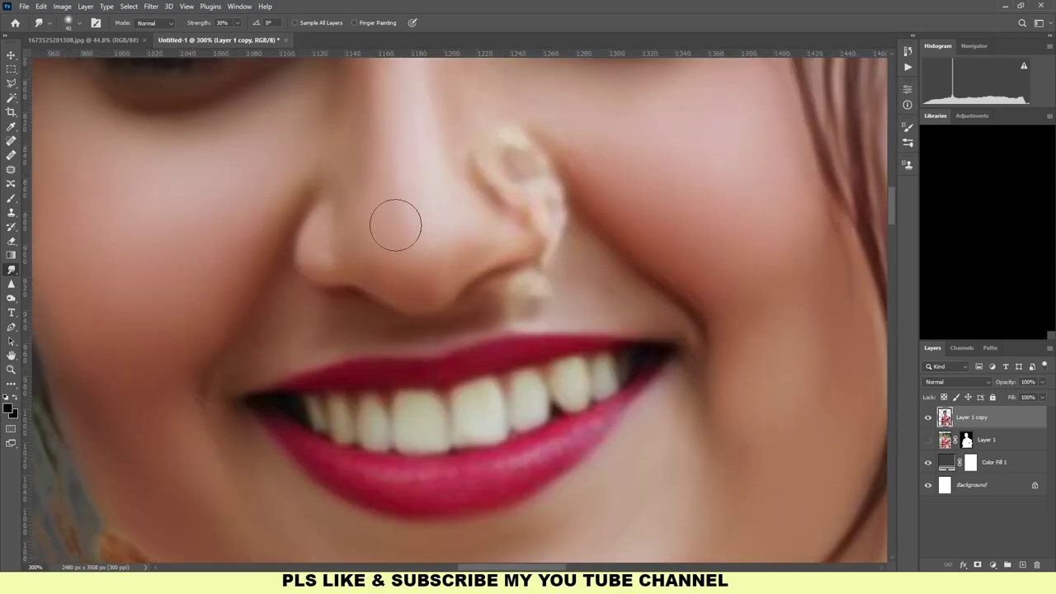
scroll(467, 240, "up", 3)
scroll(552, 299, "down", 2)
key("bracketleft")
key("bracketleft")
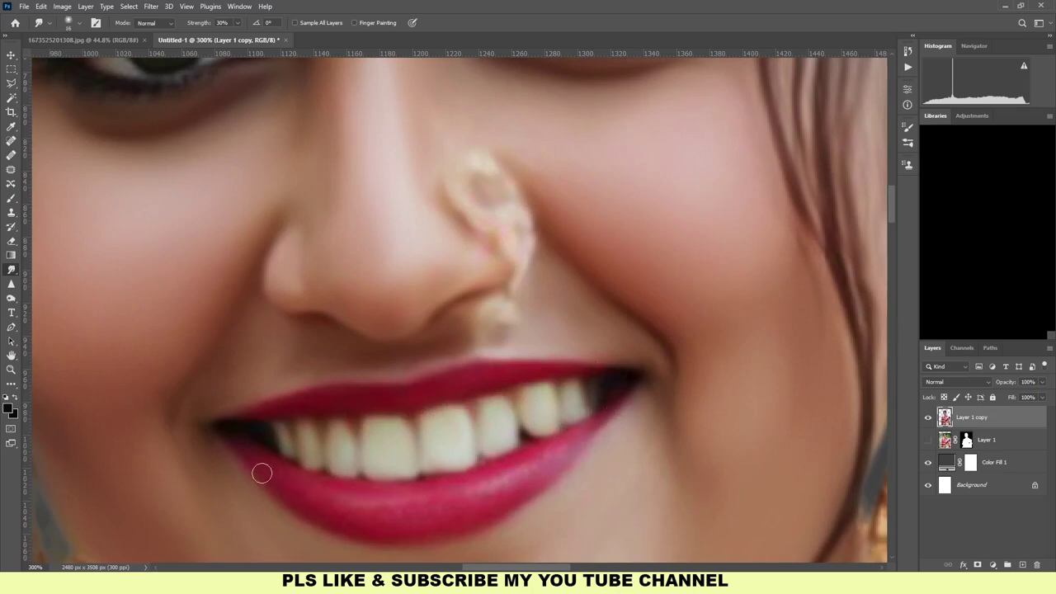
- Smooth the flyaway hair strands, then add a new empty Layer 2 on top
key("ctrl+0")
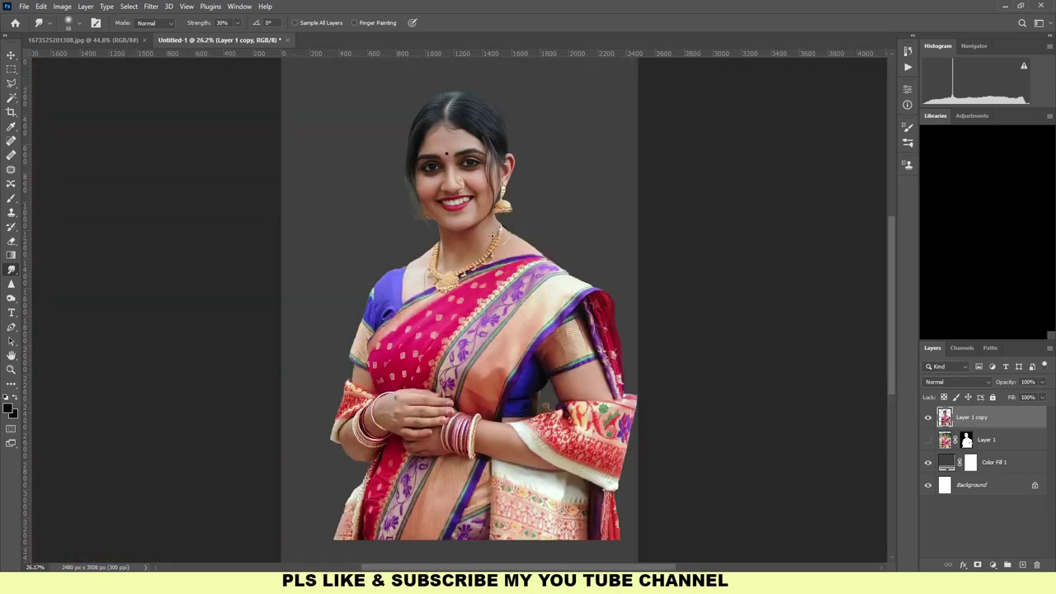
scroll(437, 165, "up", 10)
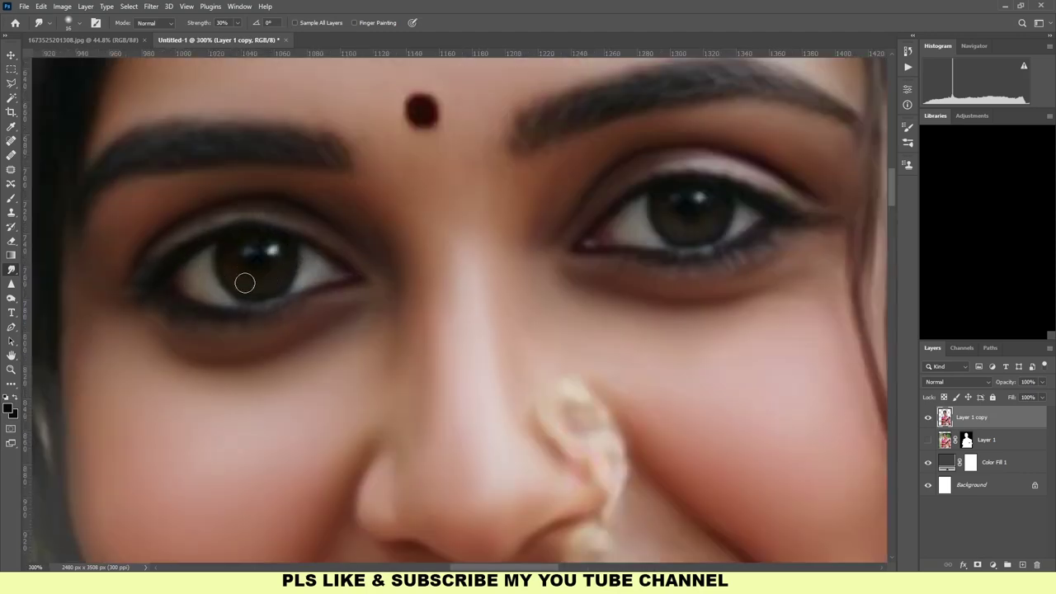
left_click_drag(619, 210, 519, 235)
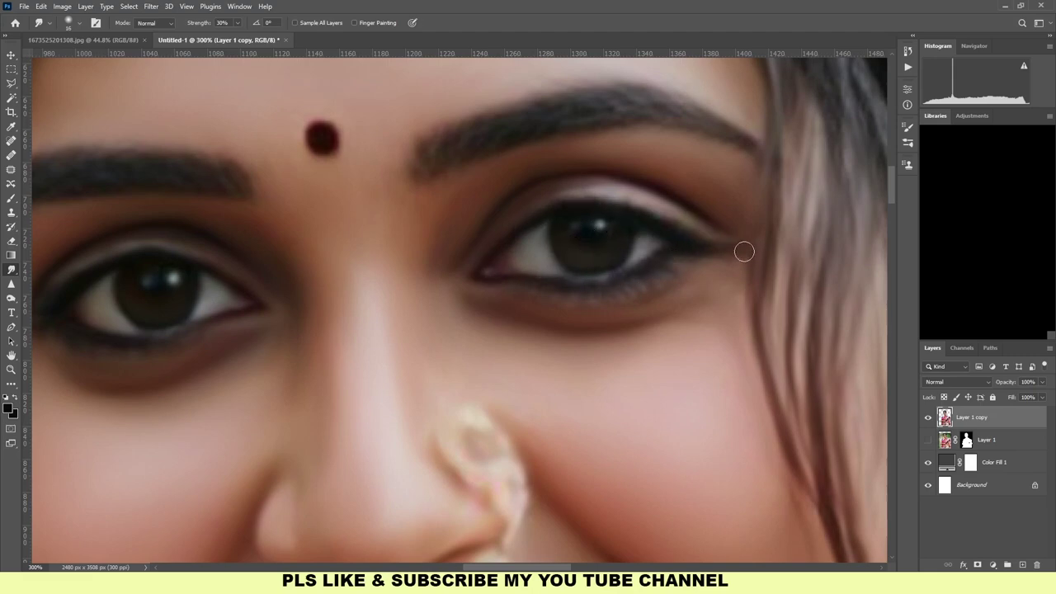
key("ctrl+0")
scroll(449, 115, "up", 1)
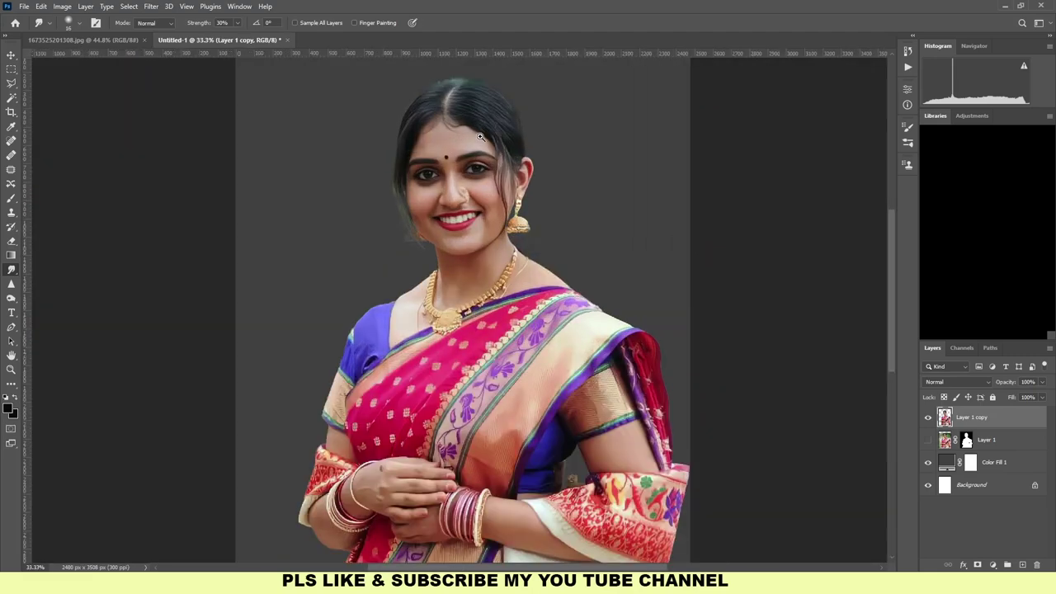
scroll(446, 120, "up", 3)
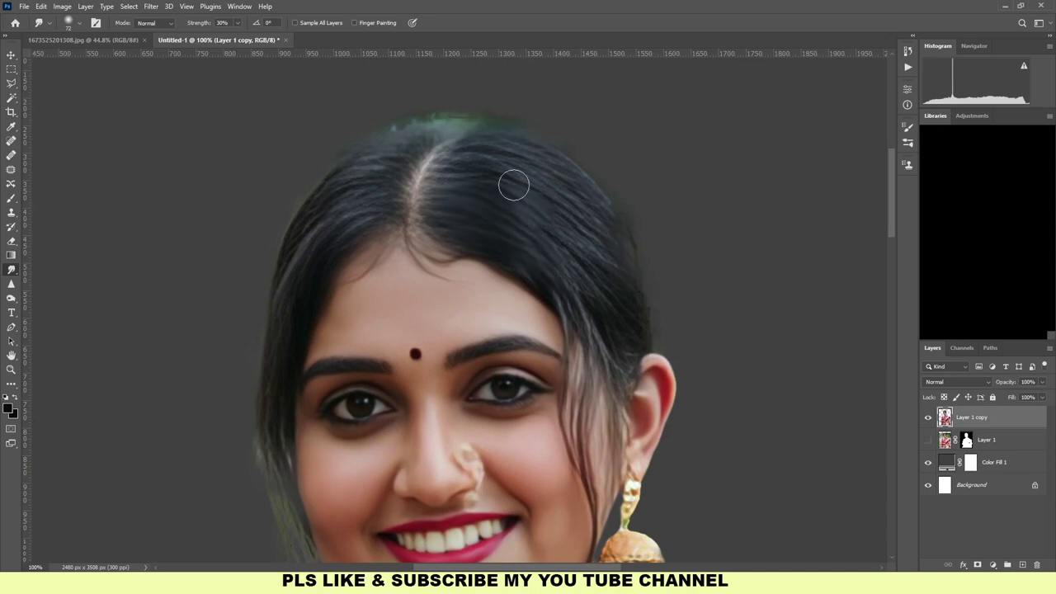
left_click_drag(617, 376, 602, 495)
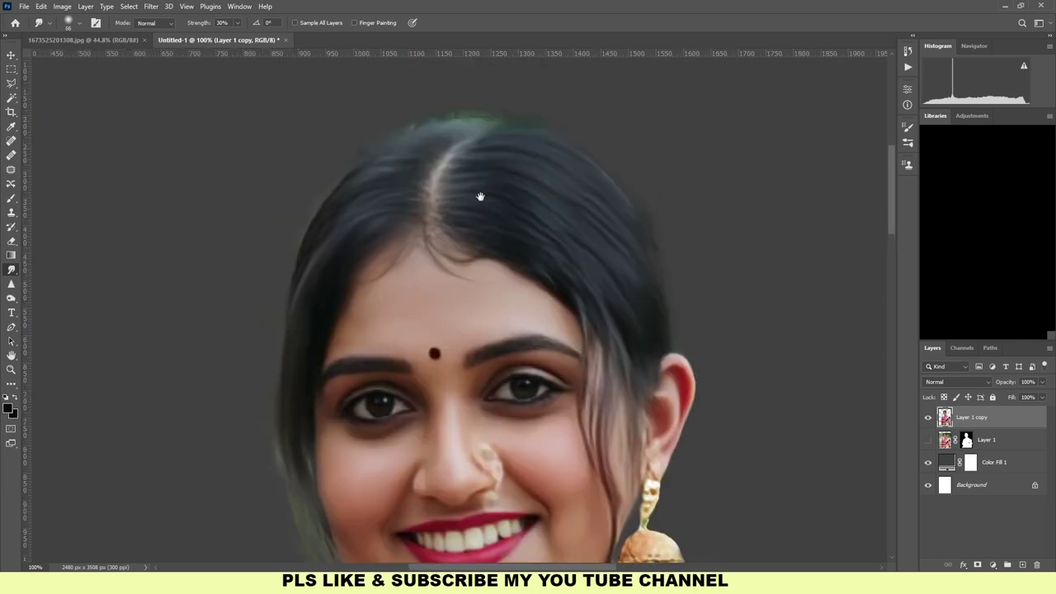
left_click(1023, 563)
- Paint dark hair colour over the green fringe atop her hair
key("b")
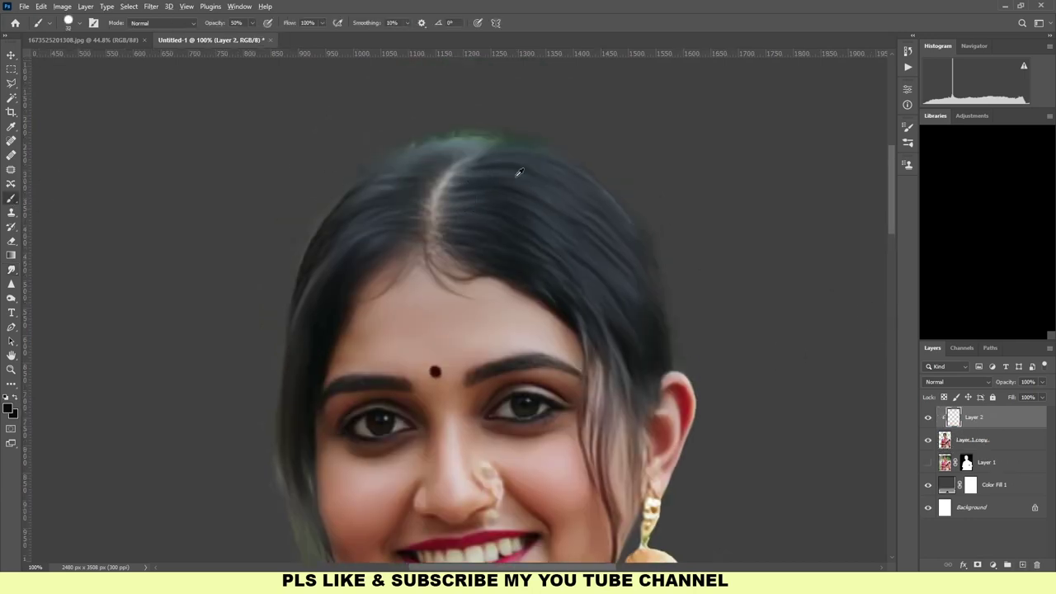
left_click_drag(535, 128, 413, 144)
left_click_drag(495, 140, 368, 167)
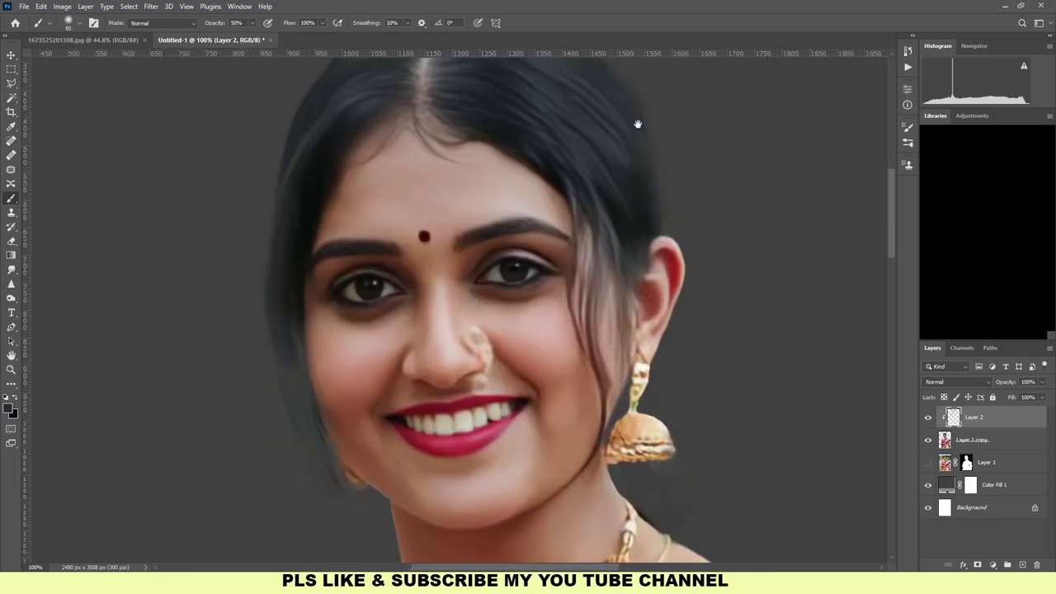
scroll(593, 211, "down", 5)
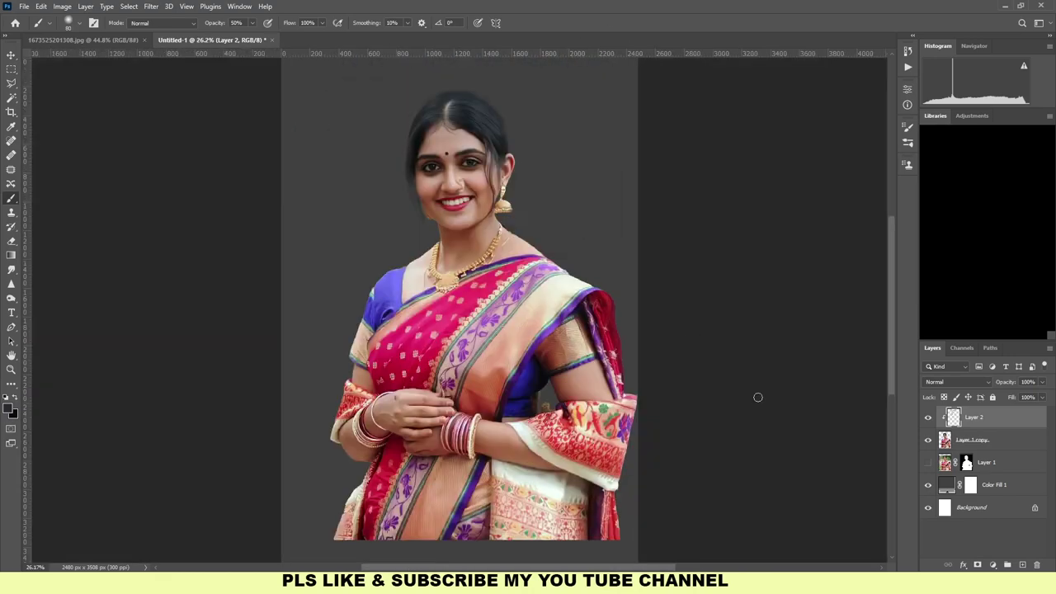
scroll(472, 128, "up", 1)
key("v")
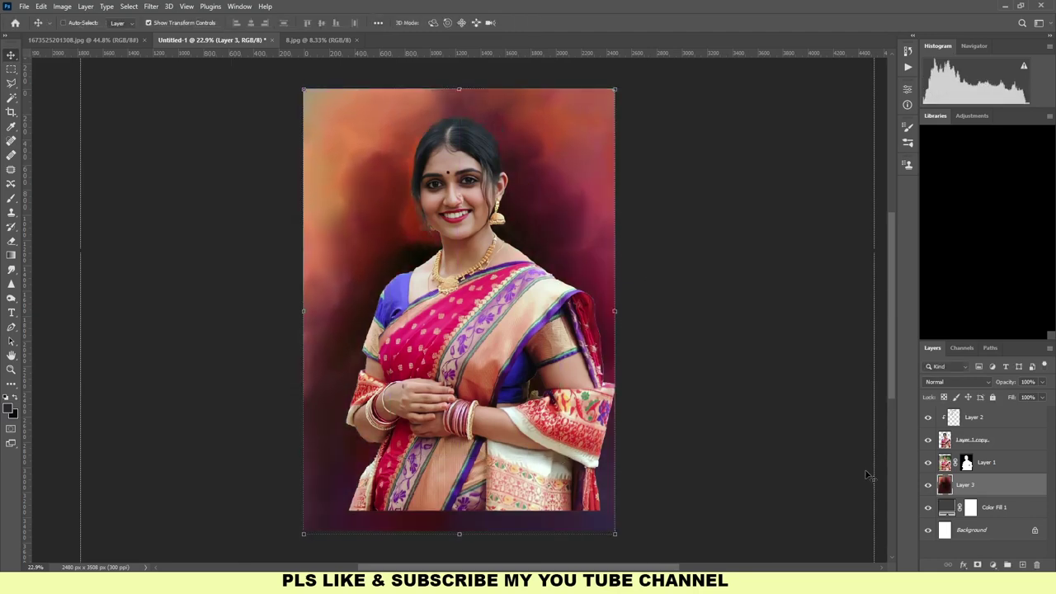
- Sample an orange and lightly paint it into the background around the head
left_click(11, 199)
left_click(382, 163, "alt")
left_click_drag(382, 177, 413, 247)
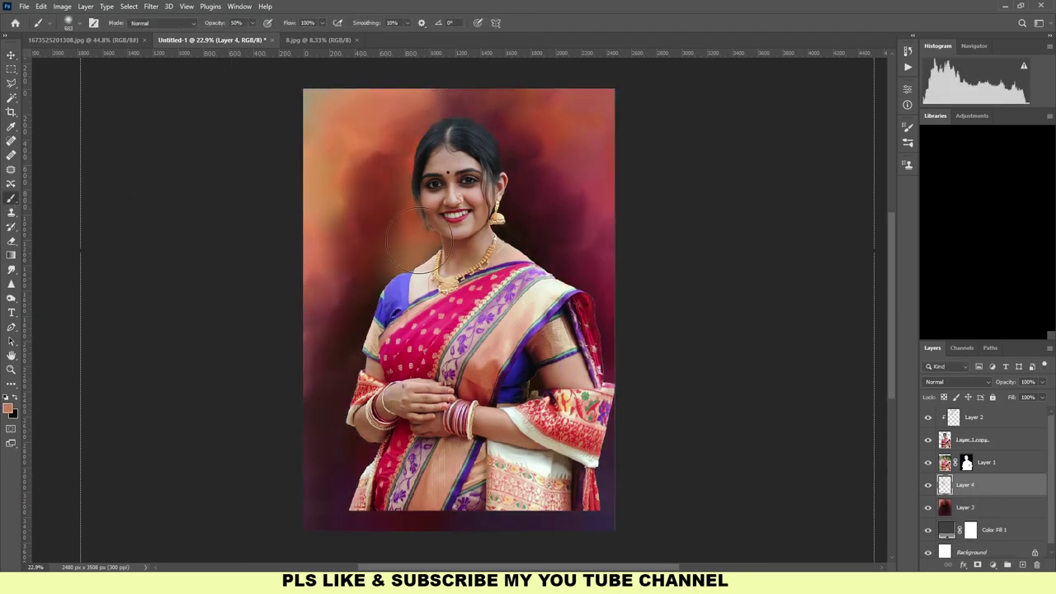
scroll(566, 304, "up", 1)
- Duplicate texture Layer 3 to the top and mask it to reveal the face, saree and arms
left_click(981, 509)
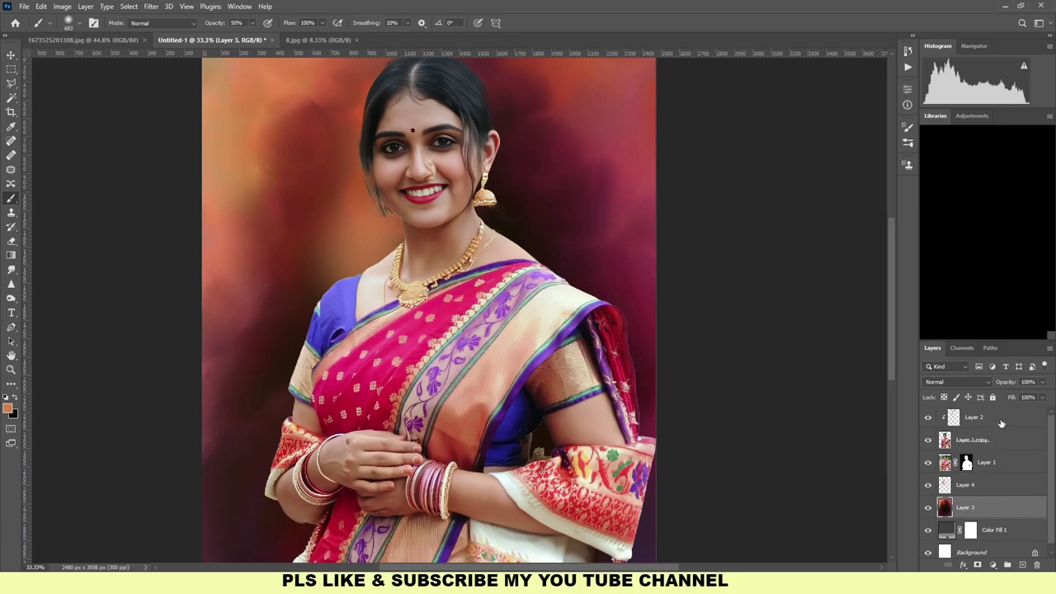
key("ctrl+j")
key("ctrl+shift+bracketright")
left_click(977, 565)
key("d")
mouse_move(409, 153)
left_mouse_down()
mouse_move(431, 135)
mouse_move(566, 448)
left_mouse_up()
key("ctrl+minus")
left_click_drag(508, 336, 528, 462)
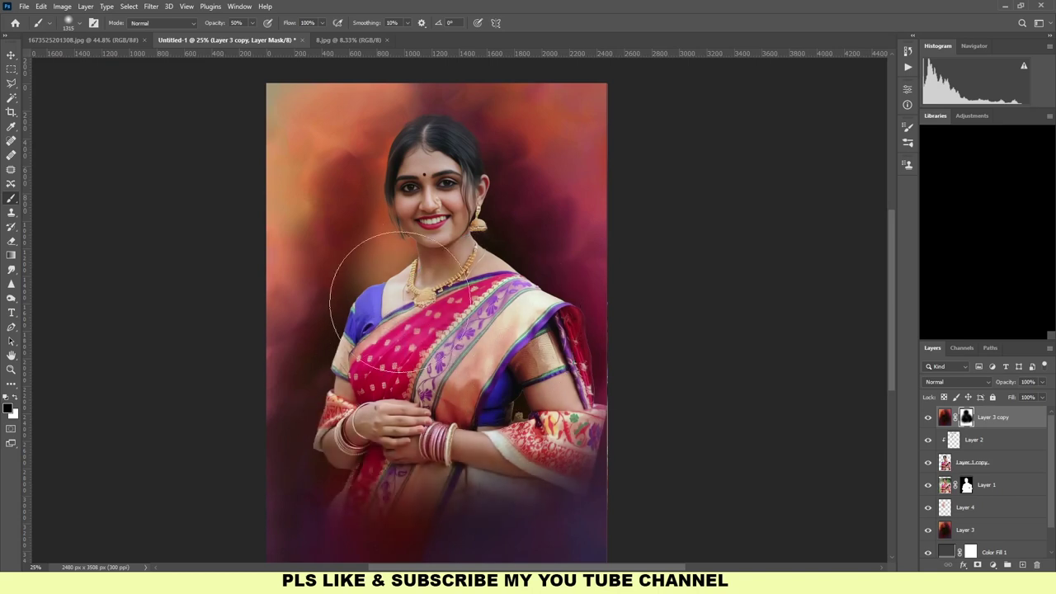
- Group Layer 2, Layer 1 copy and Layer 1 into Group 1
key("v")
left_click(974, 440)
left_click(973, 462, "shift")
left_click(985, 484, "shift")
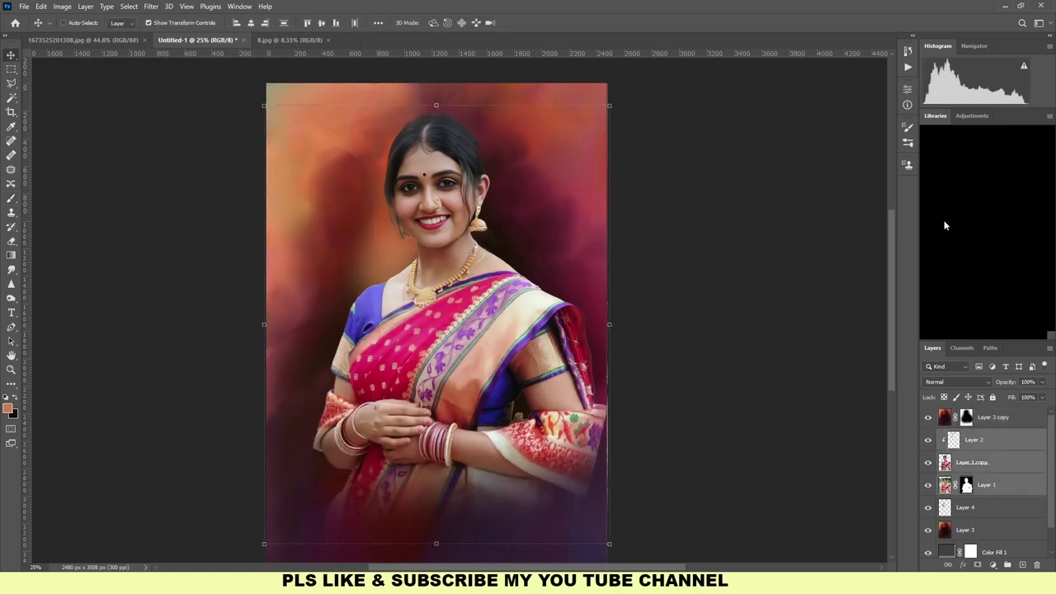
key("ctrl+g")
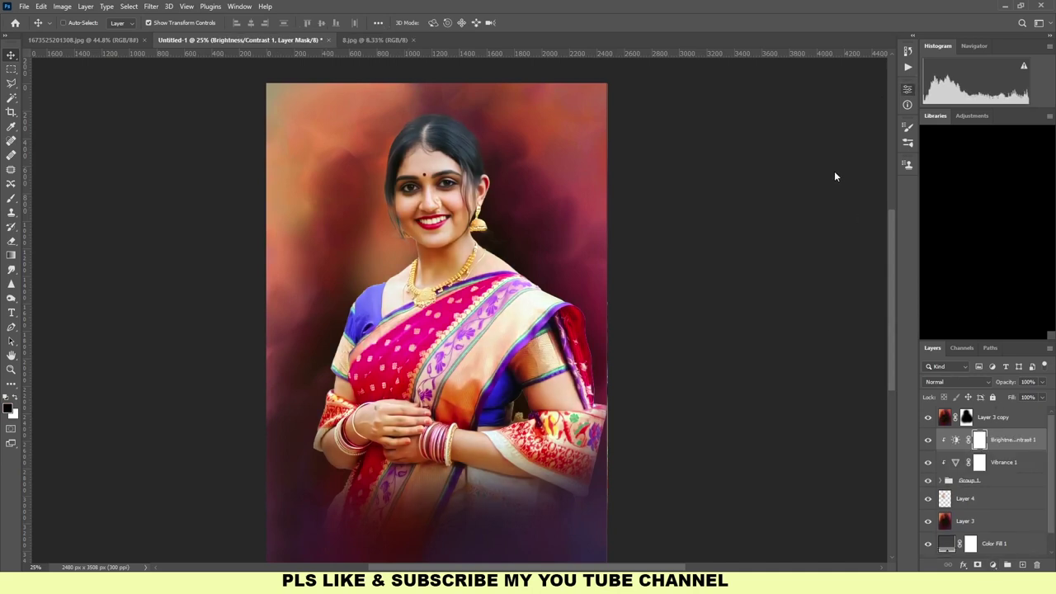
- Add a radial gradient vignette centred on the figure and mask it off the face
left_click(998, 421)
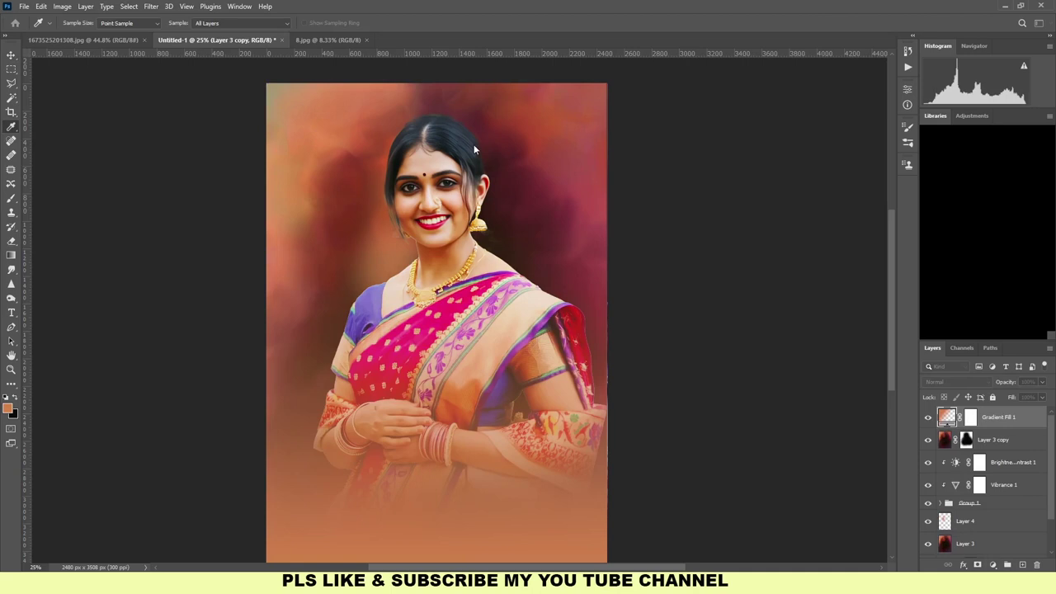
left_click_drag(669, 284, 638, 237)
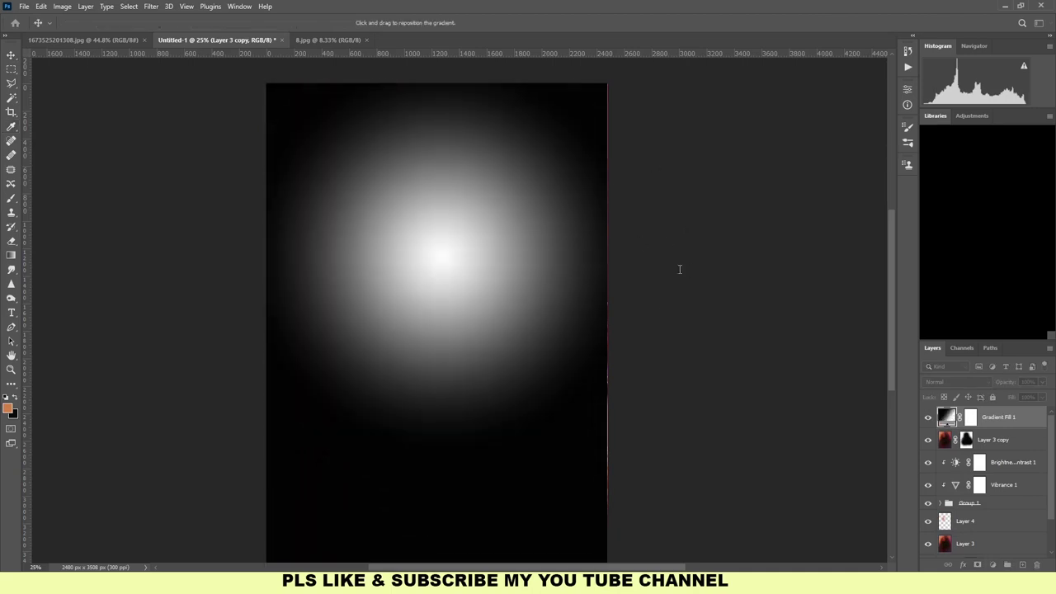
key("Return")
scroll(963, 383, "down", 3)
key("b")
mouse_move(429, 165)
left_mouse_down()
mouse_move(448, 248)
mouse_move(412, 396)
mouse_move(495, 507)
left_mouse_up()
key("v")
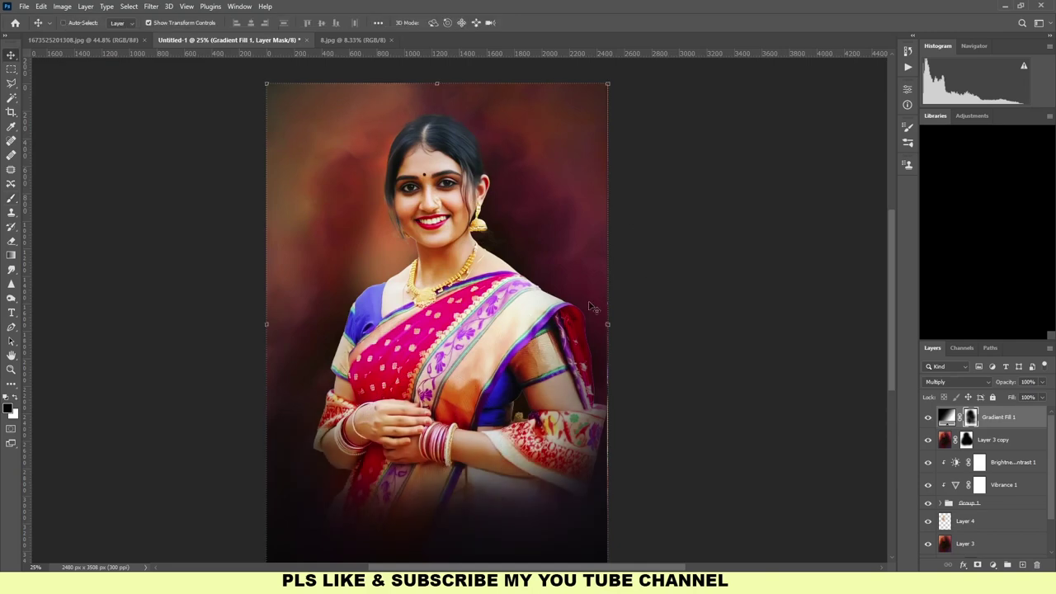
- Stamp all visible layers into a new Layer 5
key("ctrl+shift+alt+e")
scroll(404, 205, "up", 1)
scroll(405, 206, "up", 4)
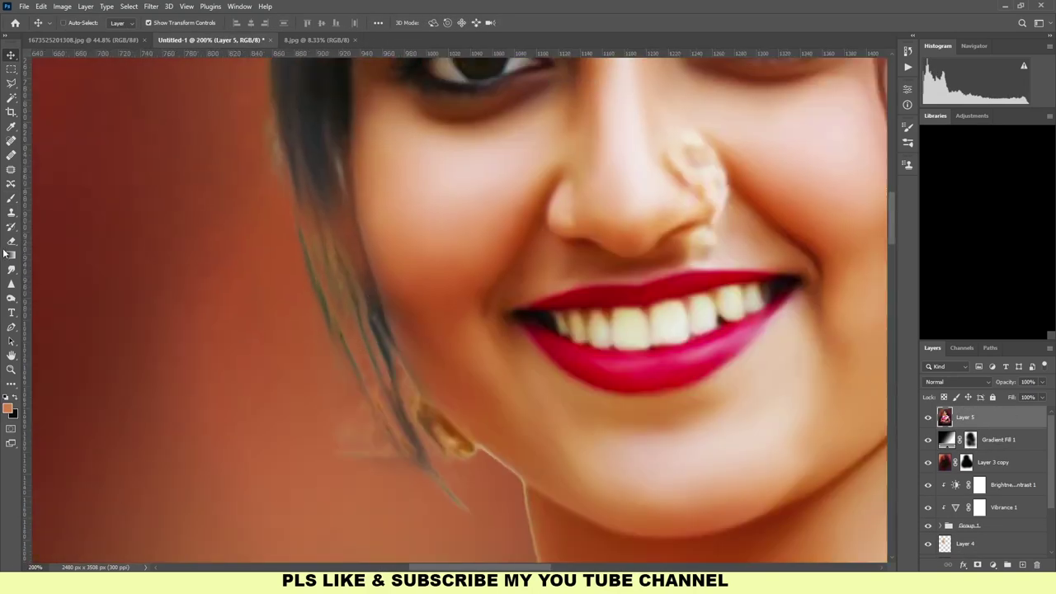
- Smudge and smooth the edges along the right eyebrow
key("r")
mouse_move(327, 54)
left_mouse_down()
mouse_move(334, 467)
mouse_move(214, 561)
left_mouse_up()
left_click_drag(613, 359, 596, 253)
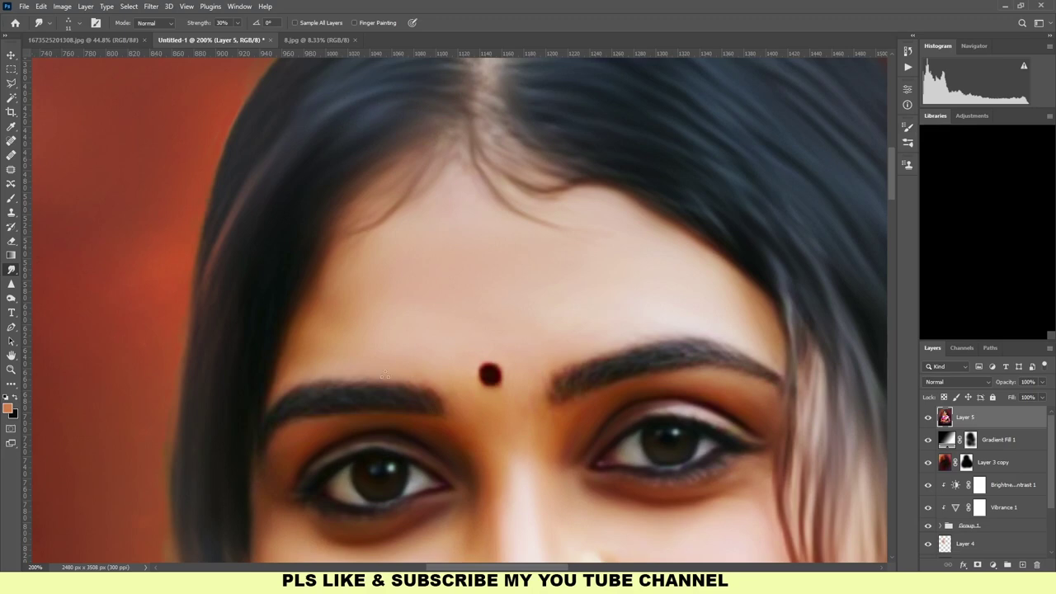
left_click_drag(424, 413, 405, 381)
left_click_drag(569, 367, 768, 380)
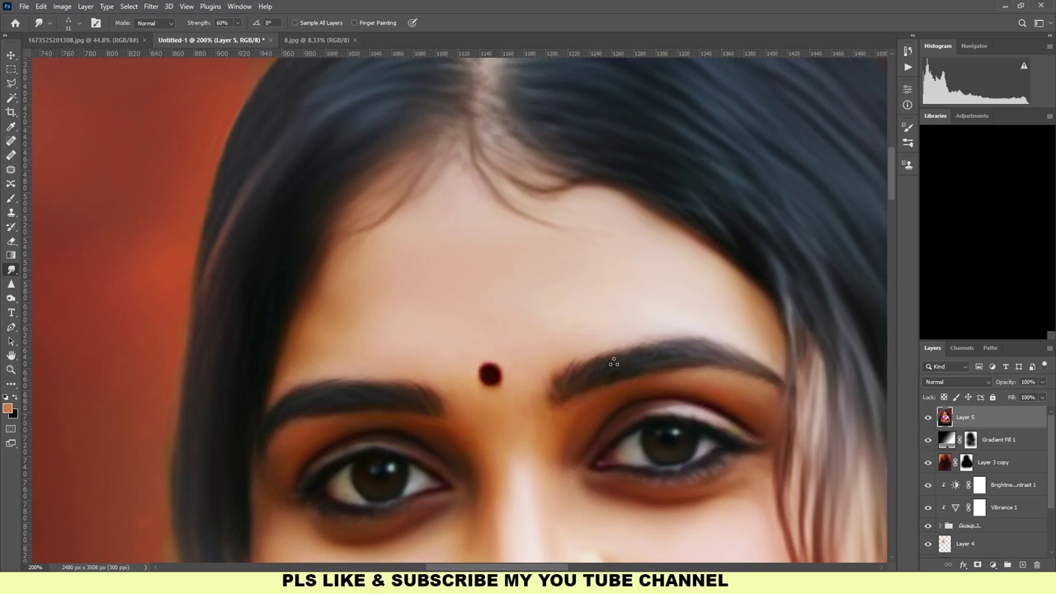
scroll(284, 240, "down", 5)
scroll(284, 240, "left", 2)
- Raise smudge strength to 85% and blend the hair strands along the left cheek
key("8")
key("5")
left_click_drag(278, 247, 301, 388)
left_click_drag(297, 321, 330, 420)
left_click_drag(277, 264, 358, 554)
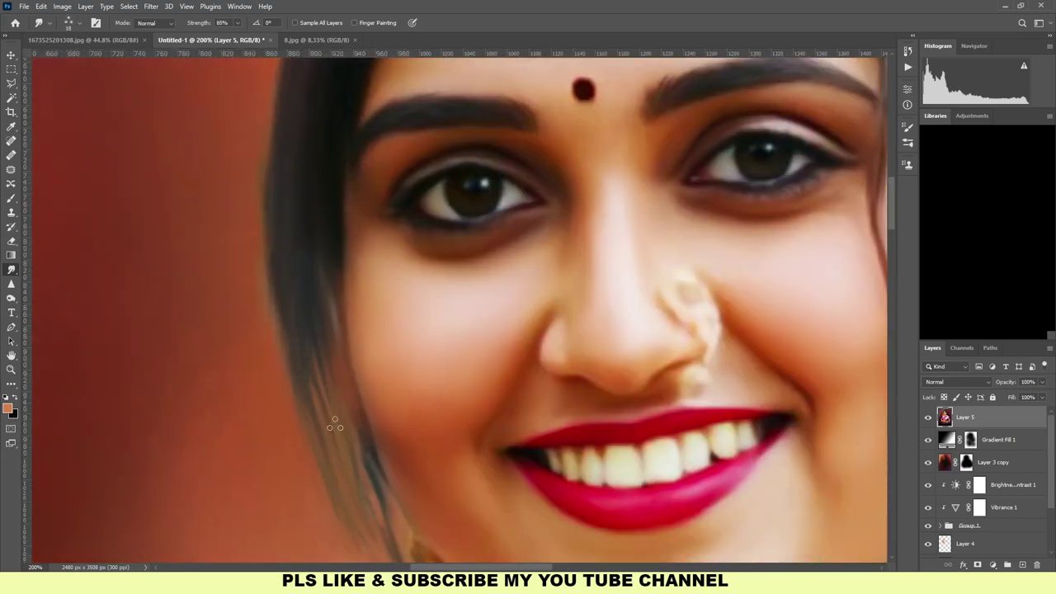
- Blend the hair edge from temple to jaw, then shrink the smudge brush
scroll(358, 552, "down", 3)
scroll(358, 552, "right", 1)
scroll(342, 443, "up", 1)
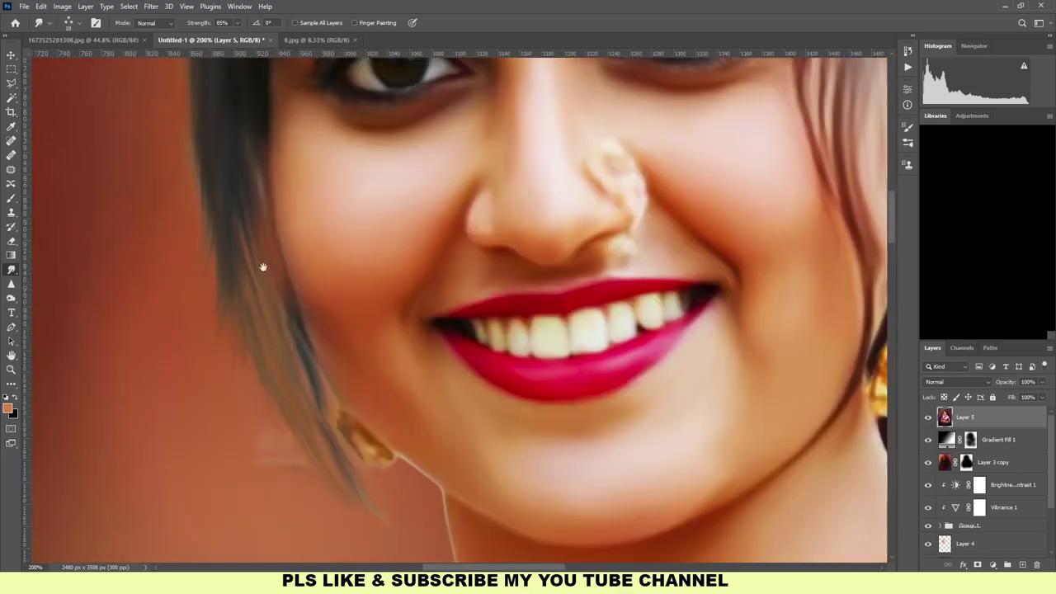
scroll(269, 263, "down", 2)
scroll(412, 330, "right", 1)
scroll(671, 448, "up", 2)
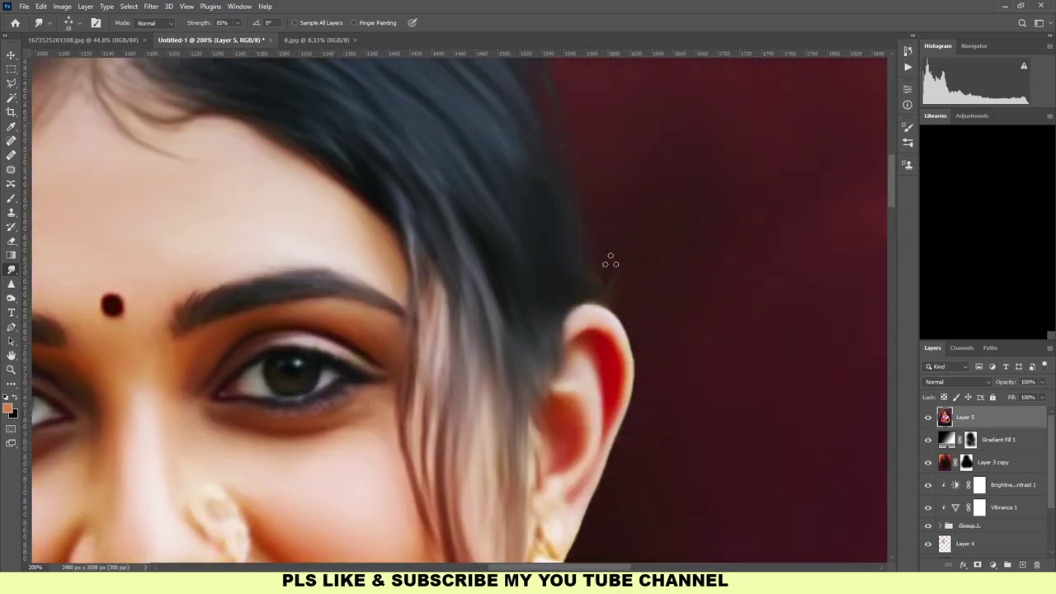
scroll(621, 255, "down", 3)
scroll(509, 176, "down", 1)
key("ctrl+0")
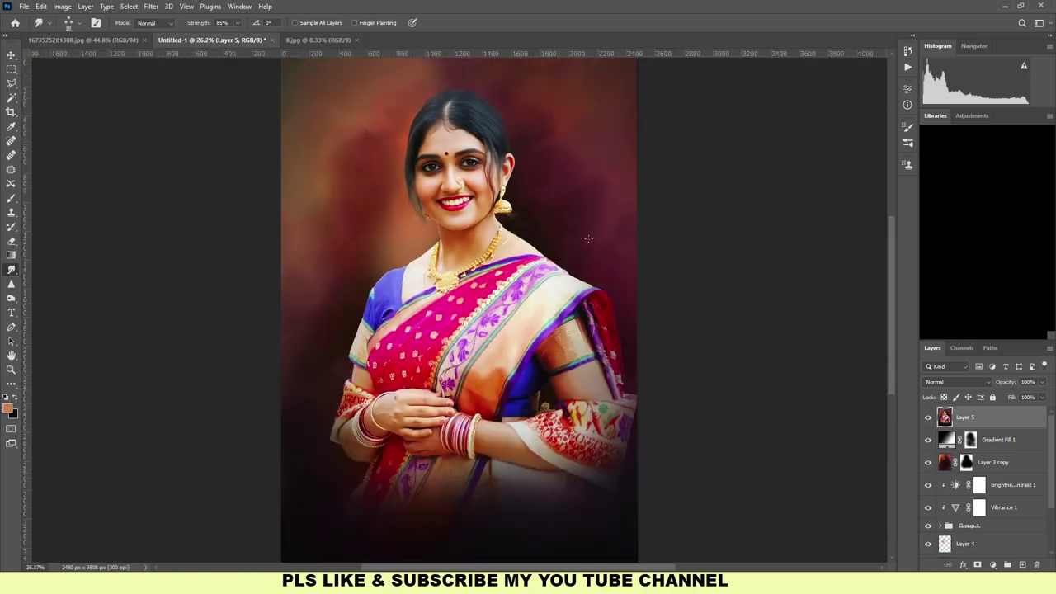
scroll(535, 350, "up", 5)
scroll(580, 233, "down", 5)
scroll(584, 285, "up", 3)
scroll(584, 285, "up", 1)
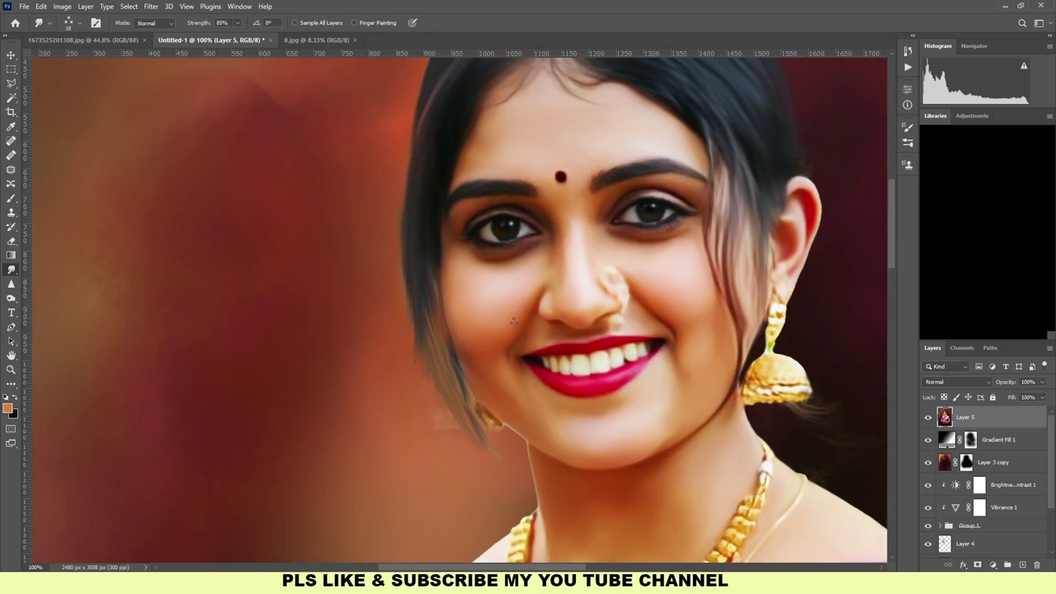
mouse_move(406, 258)
left_mouse_down()
mouse_move(433, 355)
mouse_move(424, 379)
mouse_move(468, 454)
left_mouse_up()
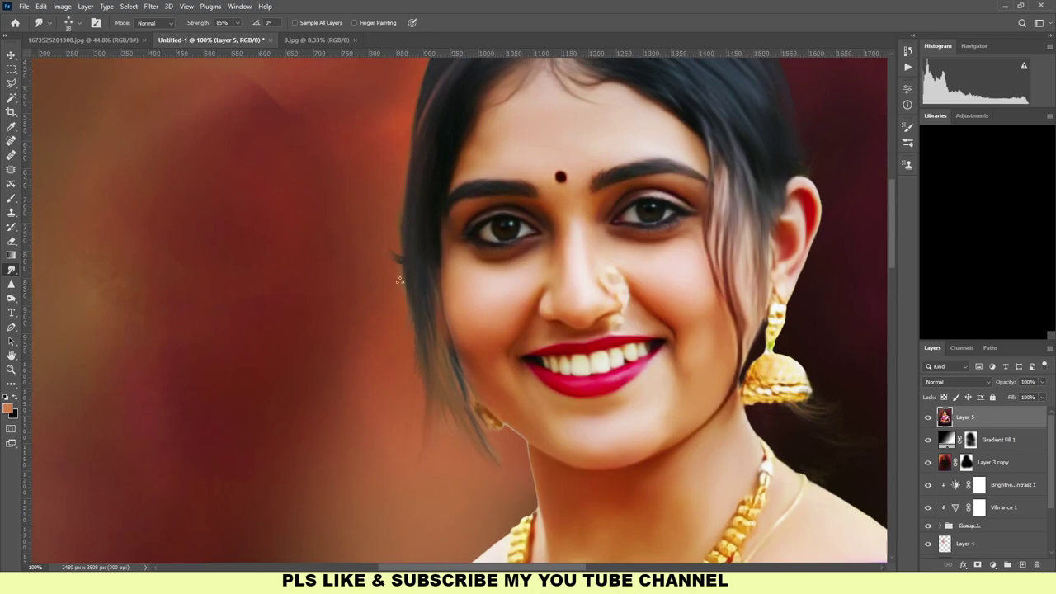
scroll(421, 240, "up", 2)
scroll(442, 236, "up", 2)
key("bracketleft")
key("bracketleft")
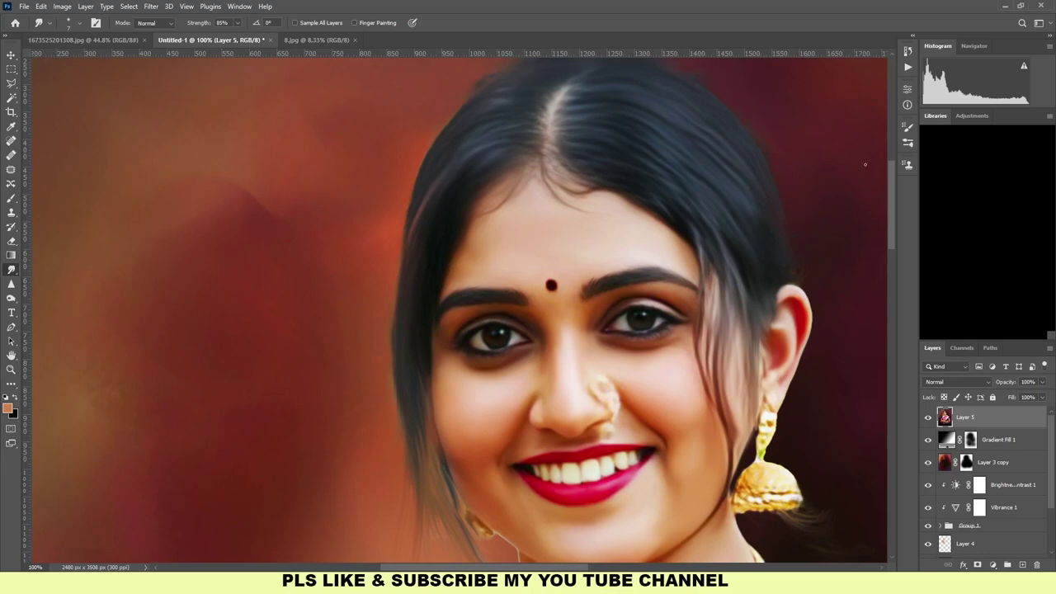
- Paint a thin strand along the hair edge with a fine brush and sampled colour
key("b")
key("bracketleft")
key("bracketleft")
key("bracketleft")
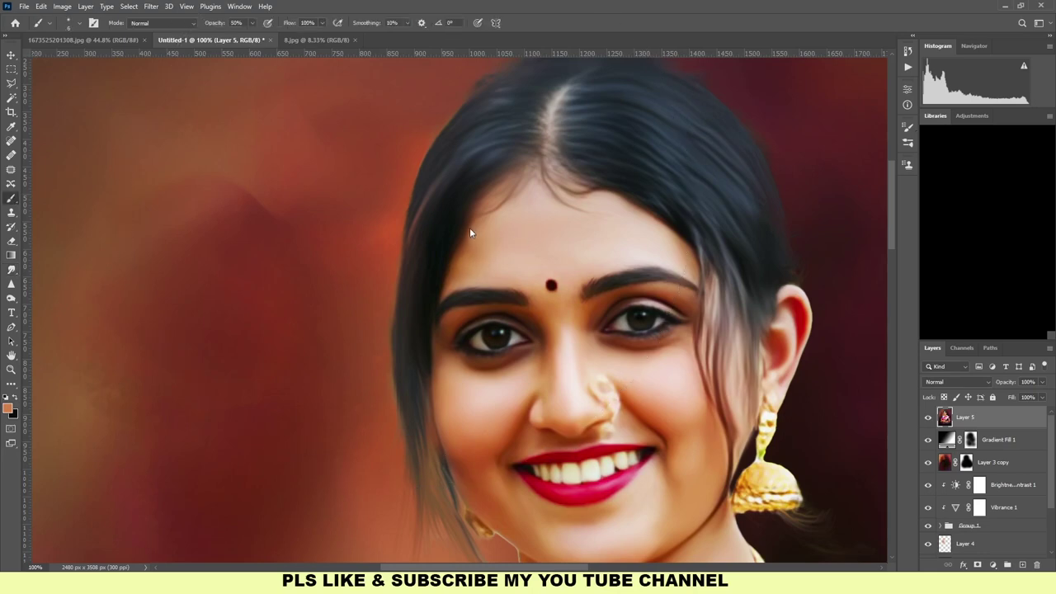
left_click(430, 219, "alt")
left_click_drag(400, 316, 400, 343)
left_click_drag(421, 432, 676, 205)
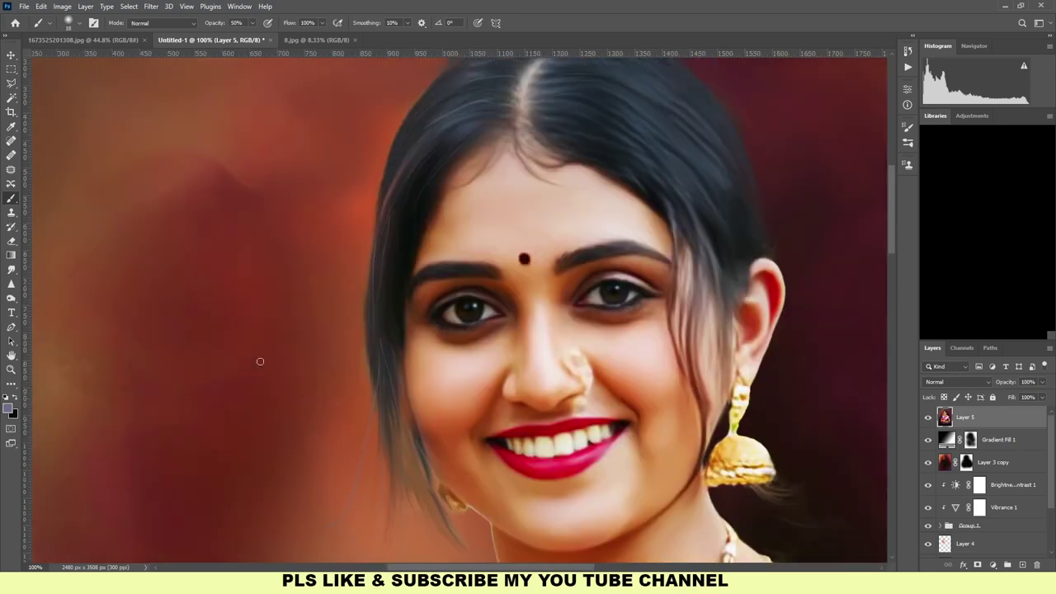
- Paint light pink flyaway strands along the left hair edge
left_click(711, 193, "alt")
left_click_drag(389, 183, 385, 212)
left_click_drag(366, 276, 361, 381)
left_click_drag(384, 424, 392, 485)
scroll(394, 482, "down", 4)
left_click_drag(372, 183, 365, 363)
mouse_move(383, 321)
left_mouse_down()
mouse_move(515, 118)
mouse_move(398, 180)
left_mouse_up()
- Paint a dark strand along the right hair edge, then set the Smudge tool to 20%
scroll(495, 318, "right", 3)
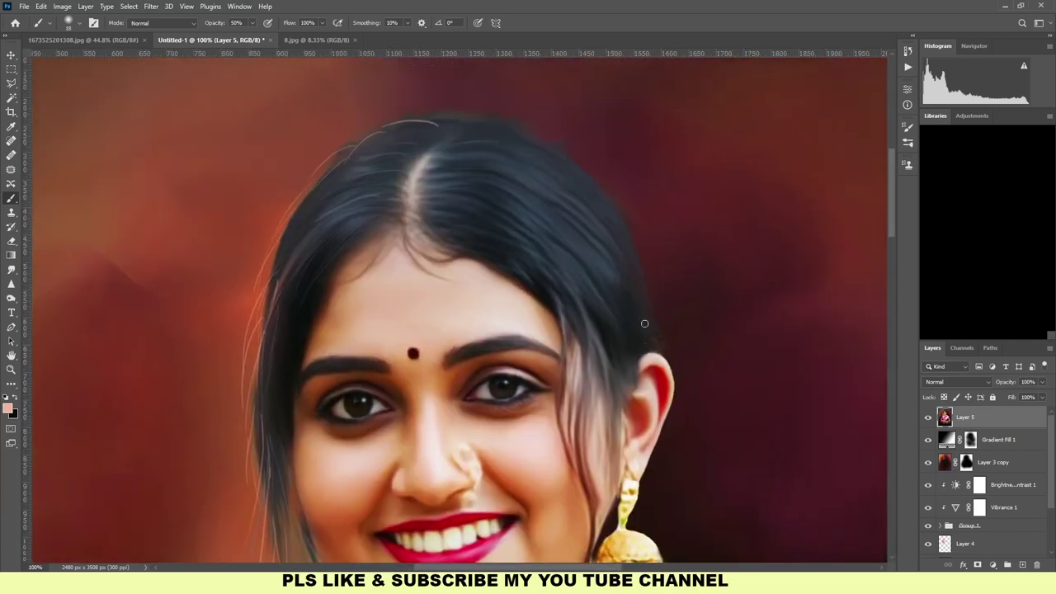
left_click(317, 478, "alt")
left_click_drag(625, 311, 656, 332)
left_click(13, 271)
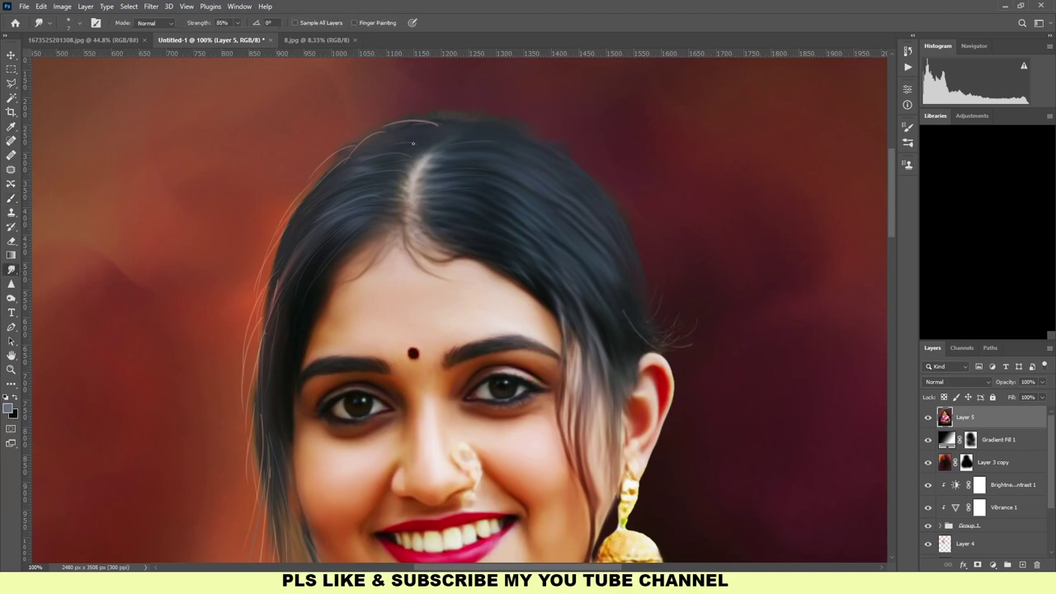
key("2")
scroll(699, 410, "down", 5)
key("ctrl+0")
- Place a copy of the original photo Layer 1 below Layer 4
key("v")
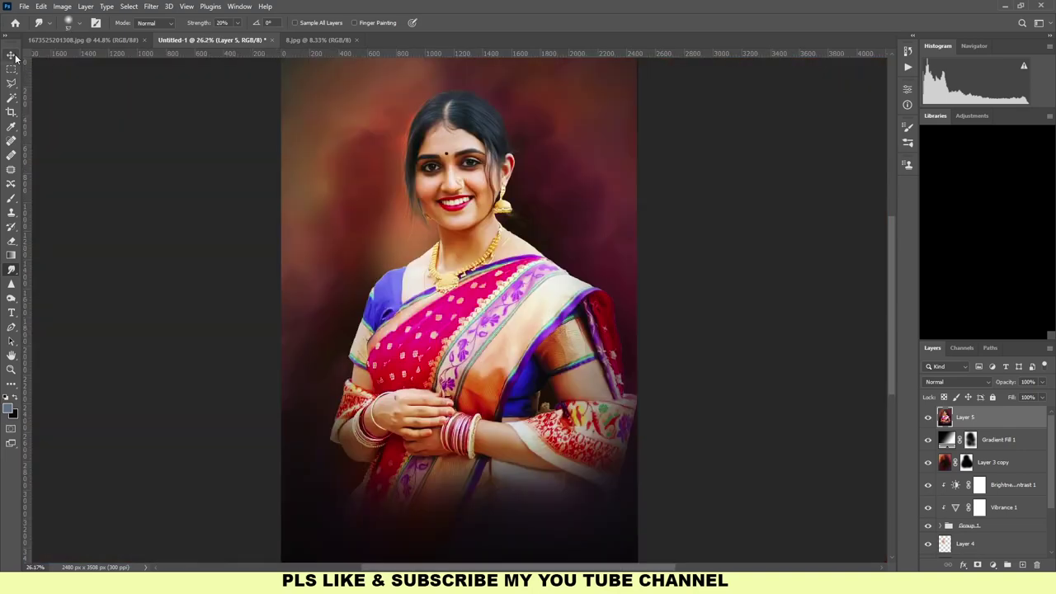
key("h")
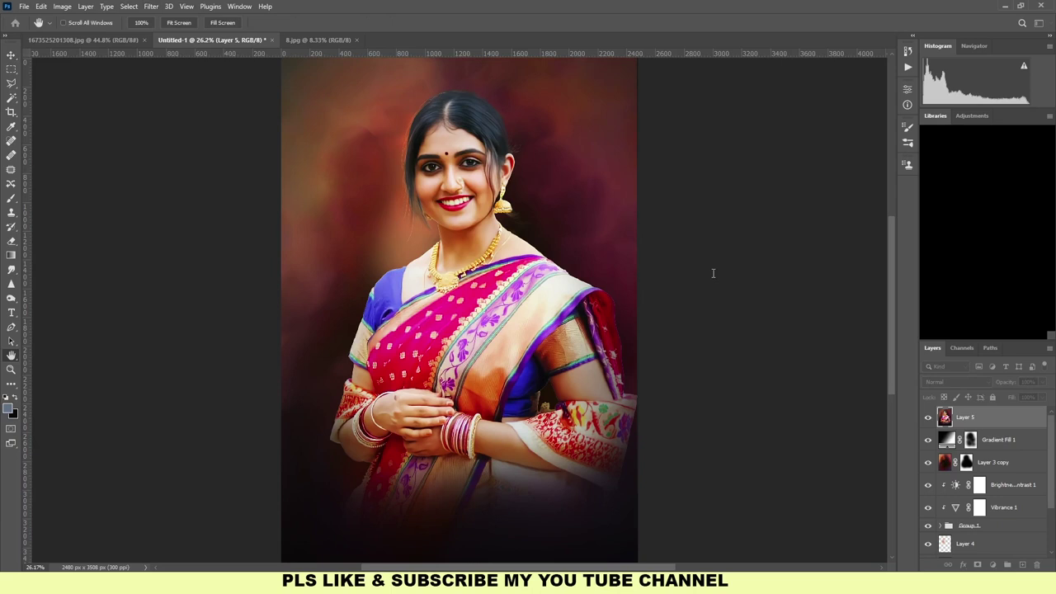
key("v")
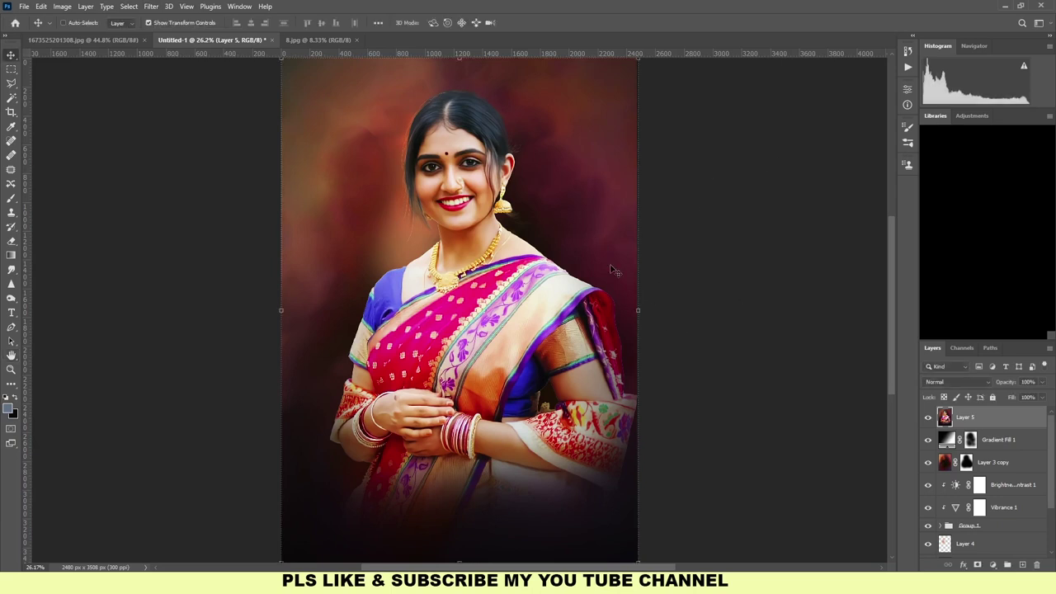
scroll(950, 467, "down", 3)
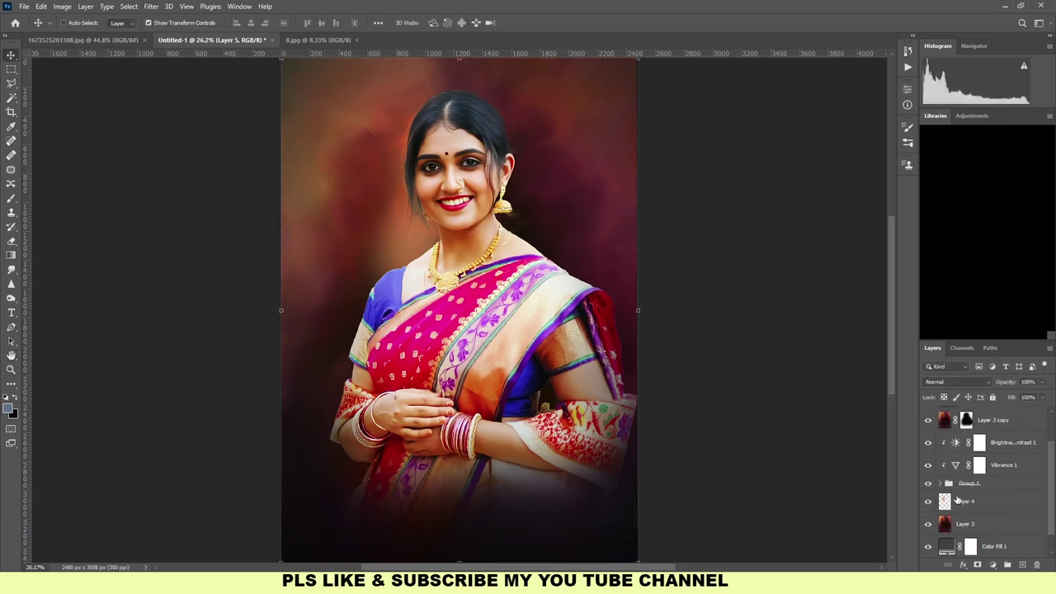
left_click(992, 503)
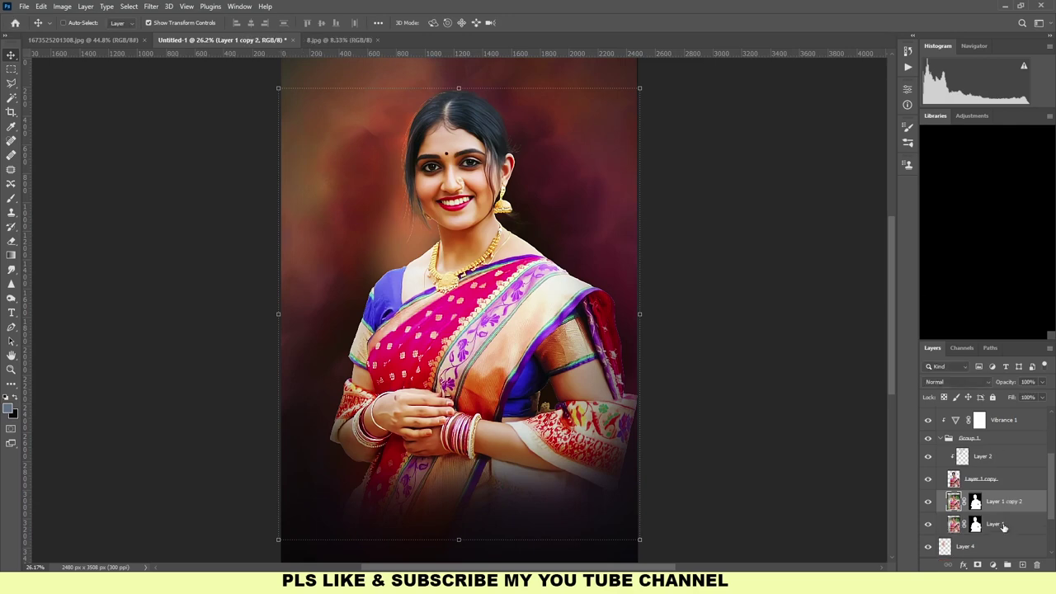
left_click_drag(992, 504, 1003, 523)
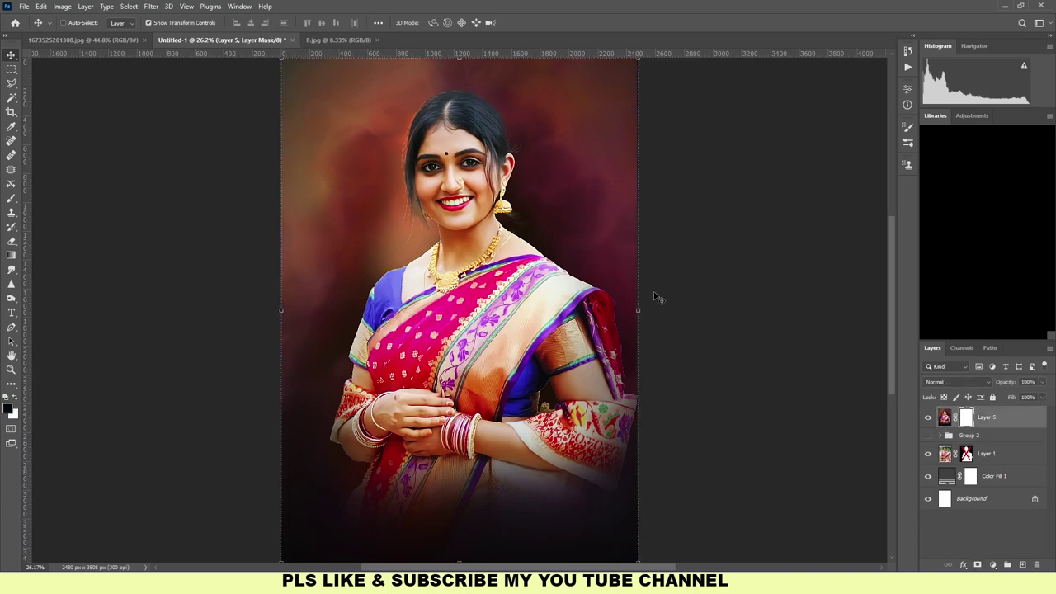
- Paint on Layer 5's mask with a 100% opacity brush to reveal the original photo
key("b")
key("ctrl+minus")
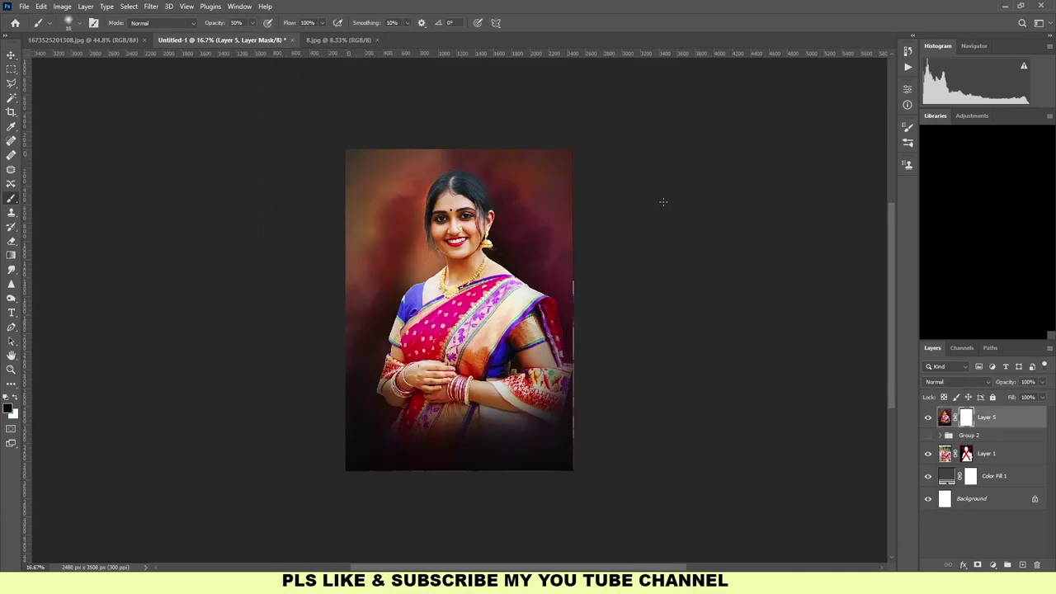
key("ctrl+plus")
key("0")
mouse_move(190, 94)
left_mouse_down()
mouse_move(605, 97)
mouse_move(700, 156)
mouse_move(618, 211)
mouse_move(610, 272)
mouse_move(571, 297)
mouse_move(682, 372)
mouse_move(490, 551)
mouse_move(593, 329)
mouse_move(314, 429)
mouse_move(627, 83)
mouse_move(376, 203)
left_mouse_up()
key("x")
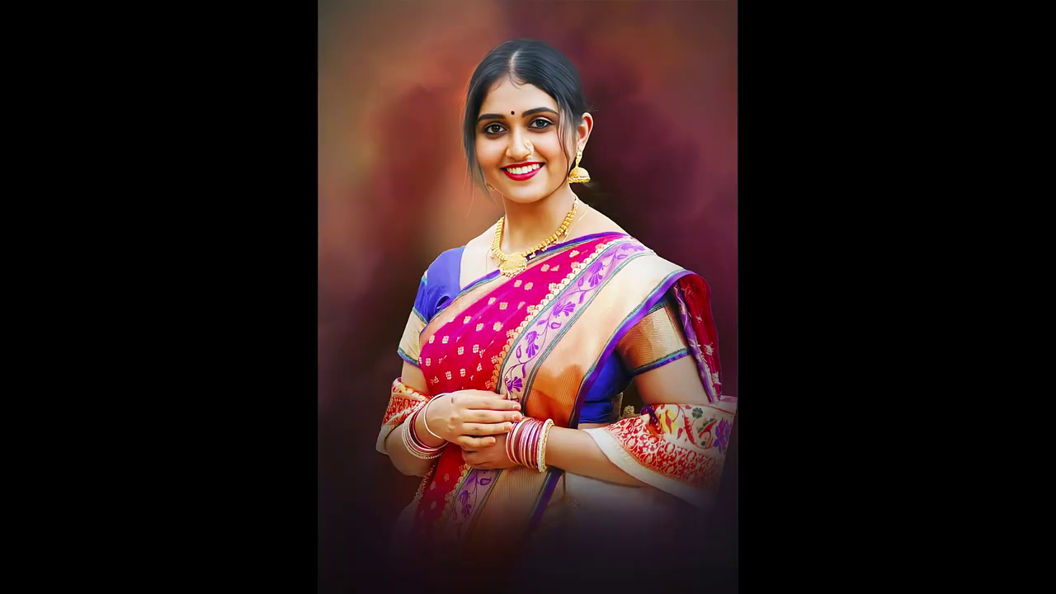